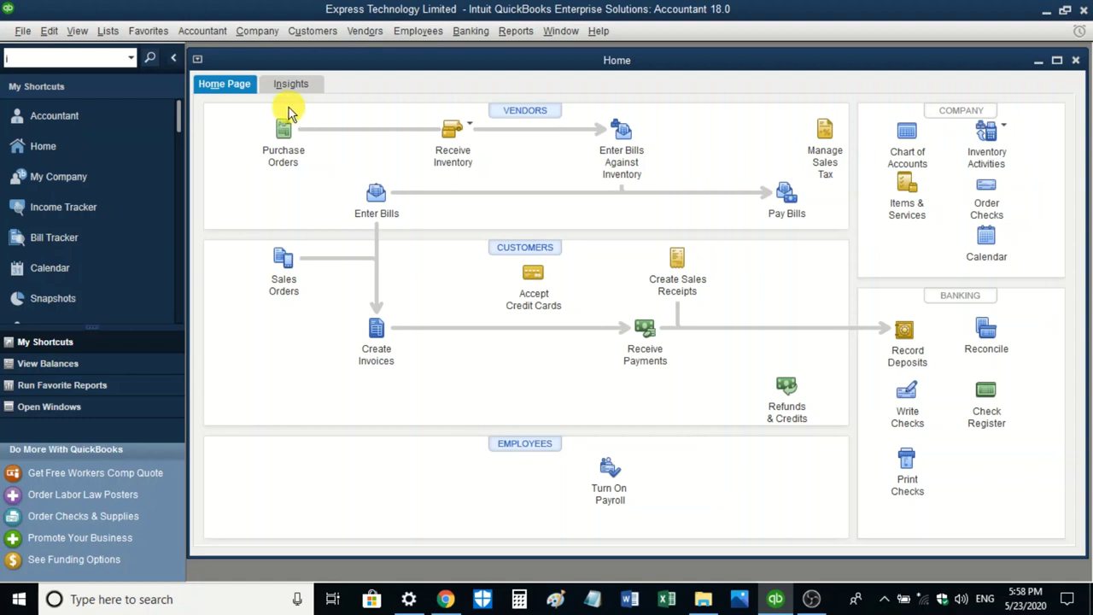
# Step: Browse the Insights charts from Business Growth back to Profit & Loss, checking the period options for Top Customers by Sales
pyautogui.click(291, 86)
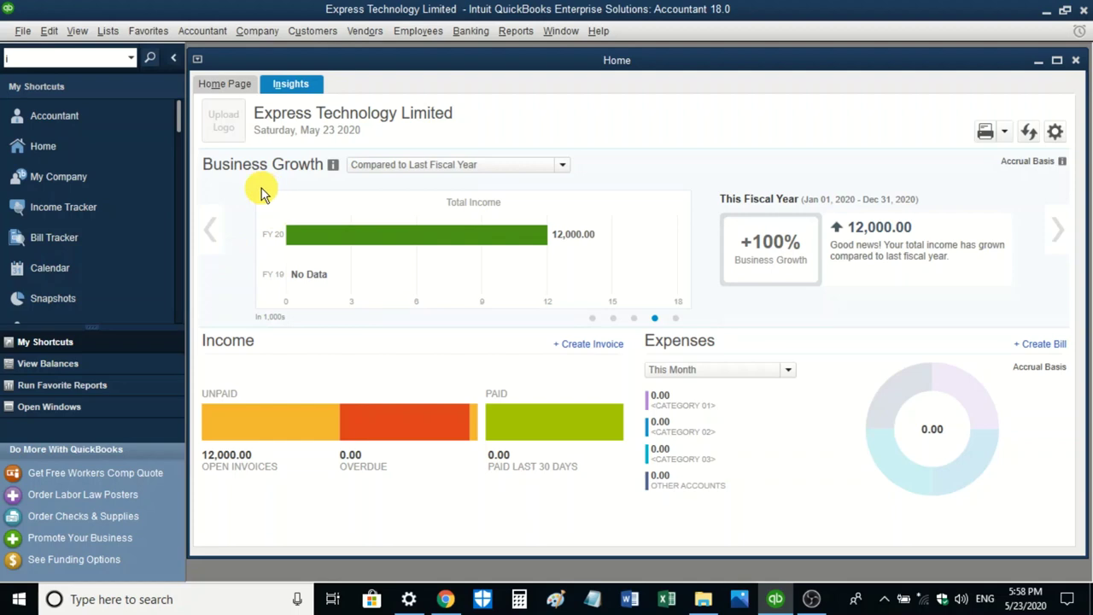
pyautogui.click(210, 233)
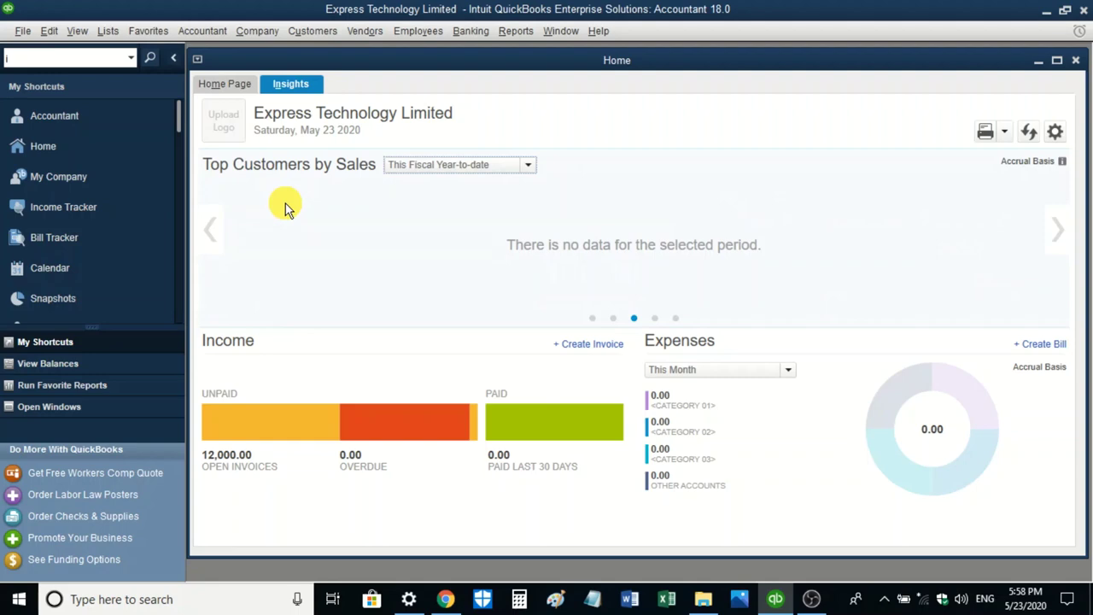
pyautogui.click(528, 164)
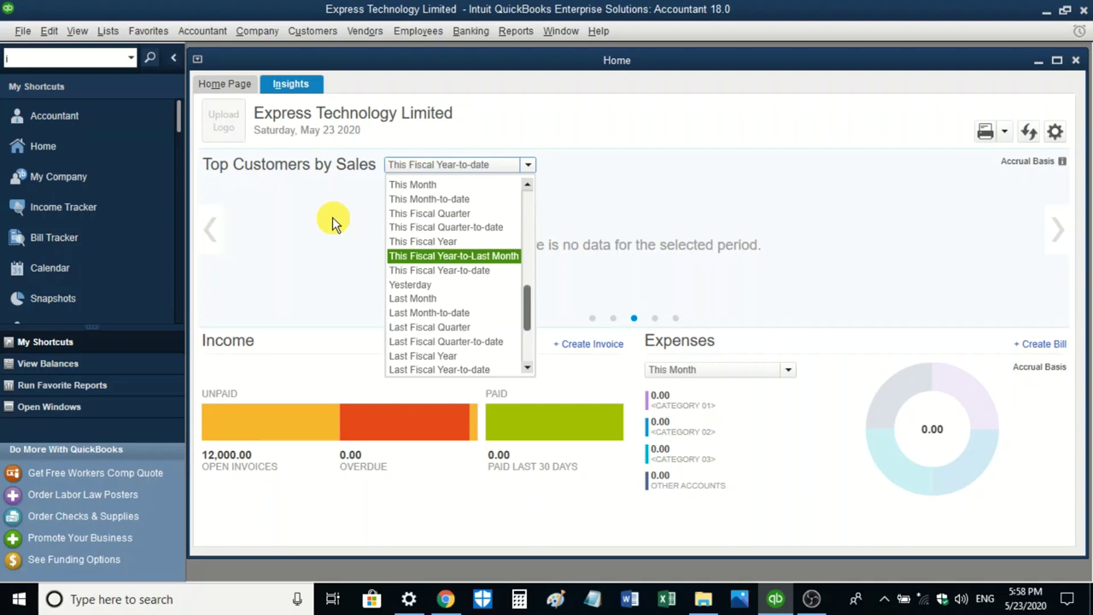
pyautogui.click(248, 214)
pyautogui.click(214, 229)
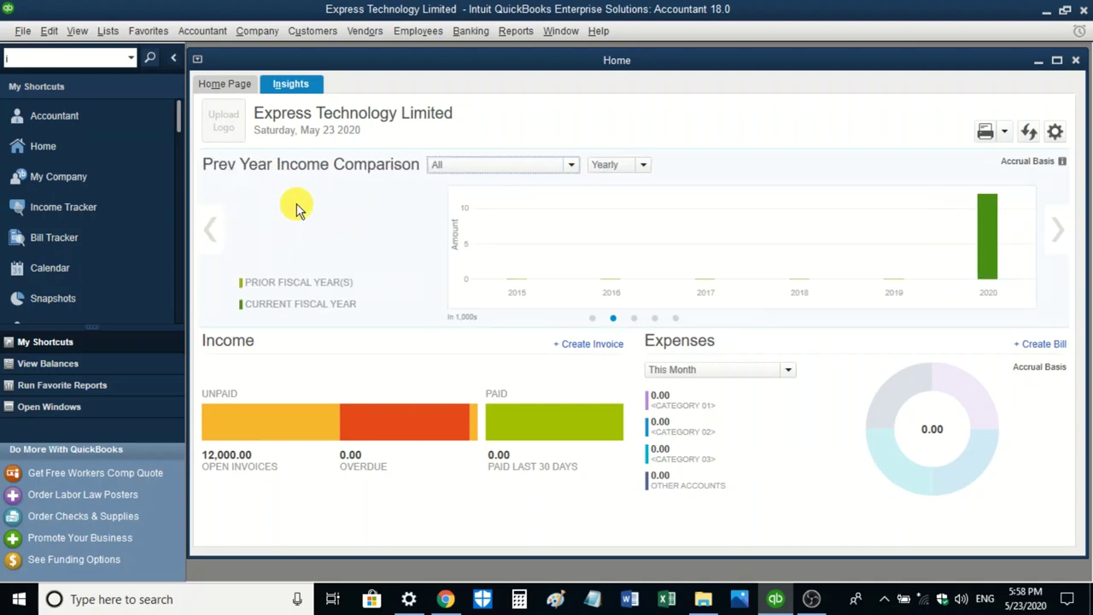
pyautogui.click(211, 233)
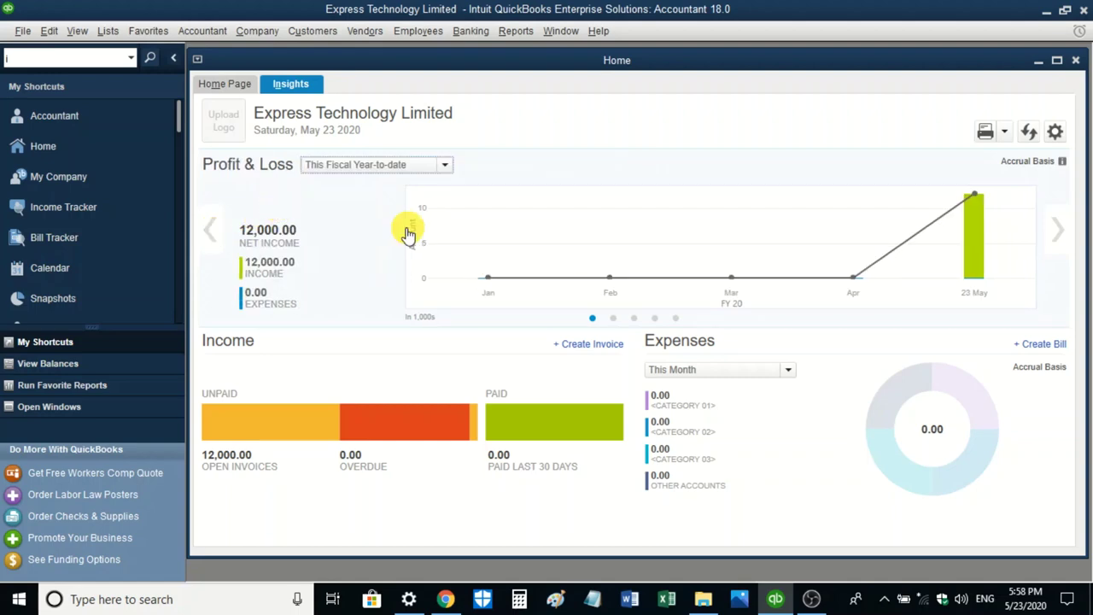
# Step: Check the period options of the Profit & Loss chart and return to the Home Page workflow view
pyautogui.click(444, 165)
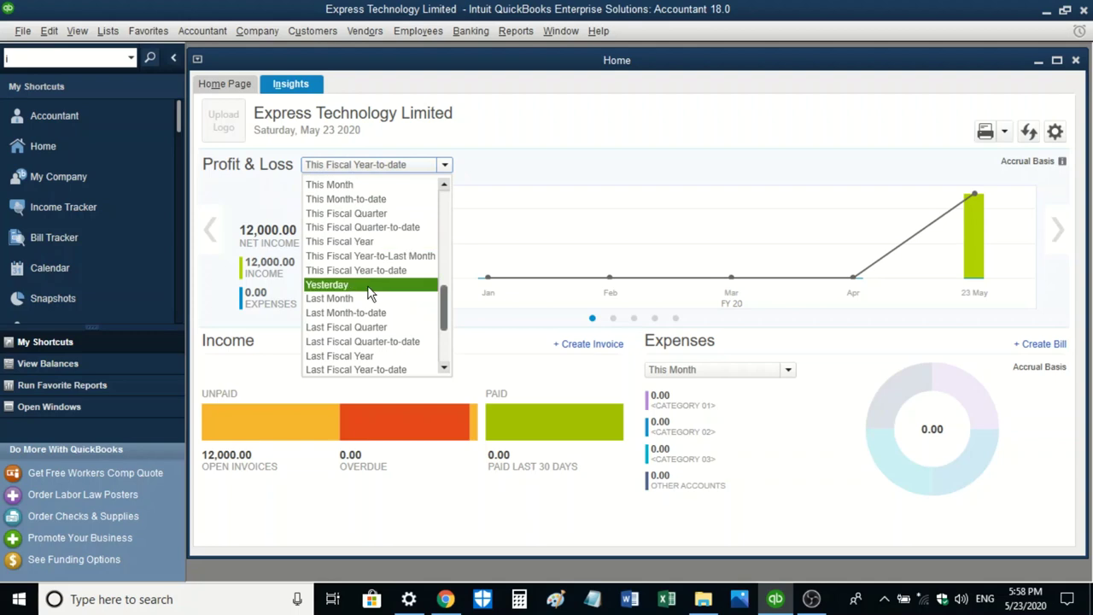
pyautogui.click(485, 205)
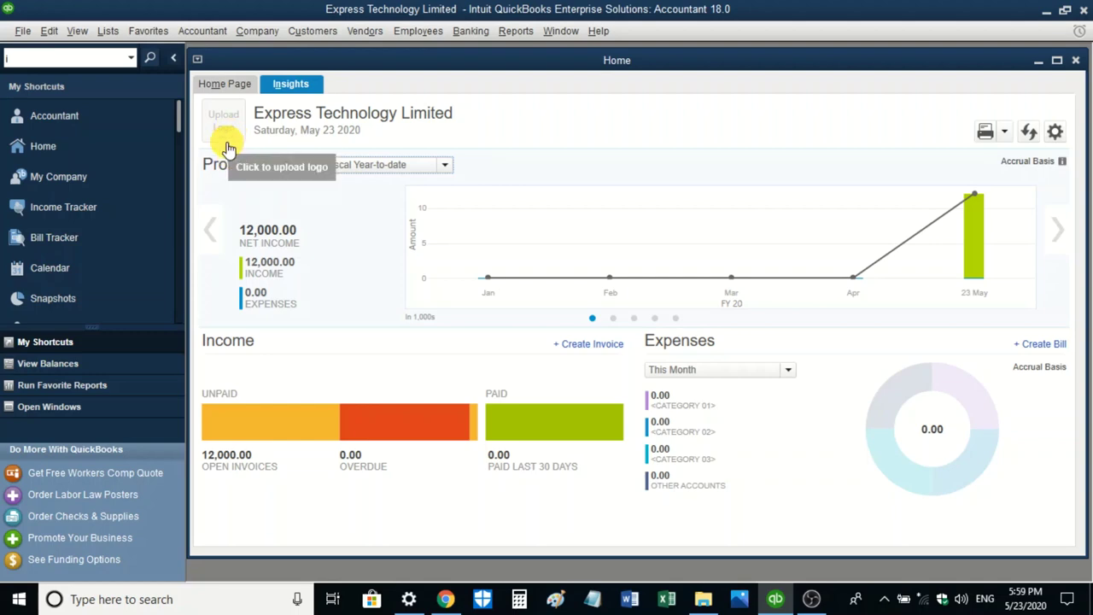
pyautogui.click(233, 85)
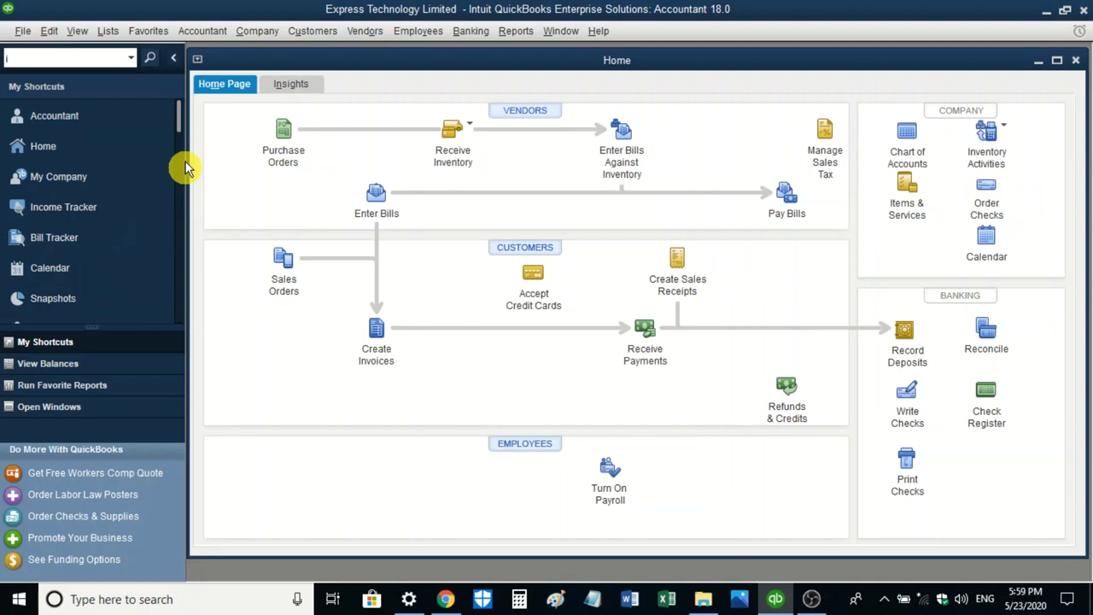
# Step: Look over the shortcut list and open the My Company overview
pyautogui.moveTo(178, 115); pyautogui.dragTo(179, 174)
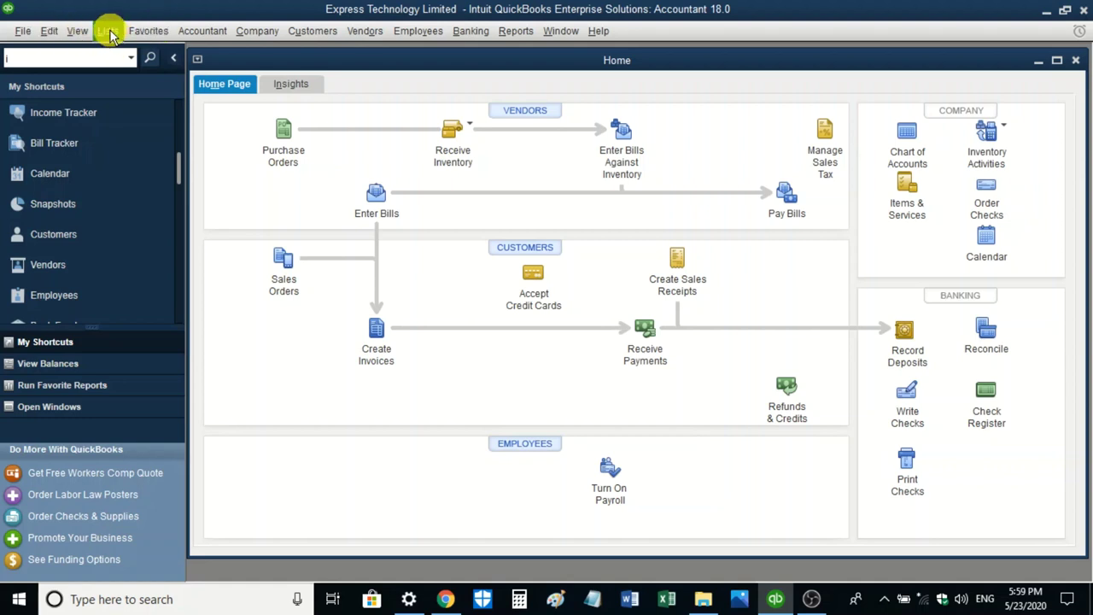
pyautogui.click(49, 34)
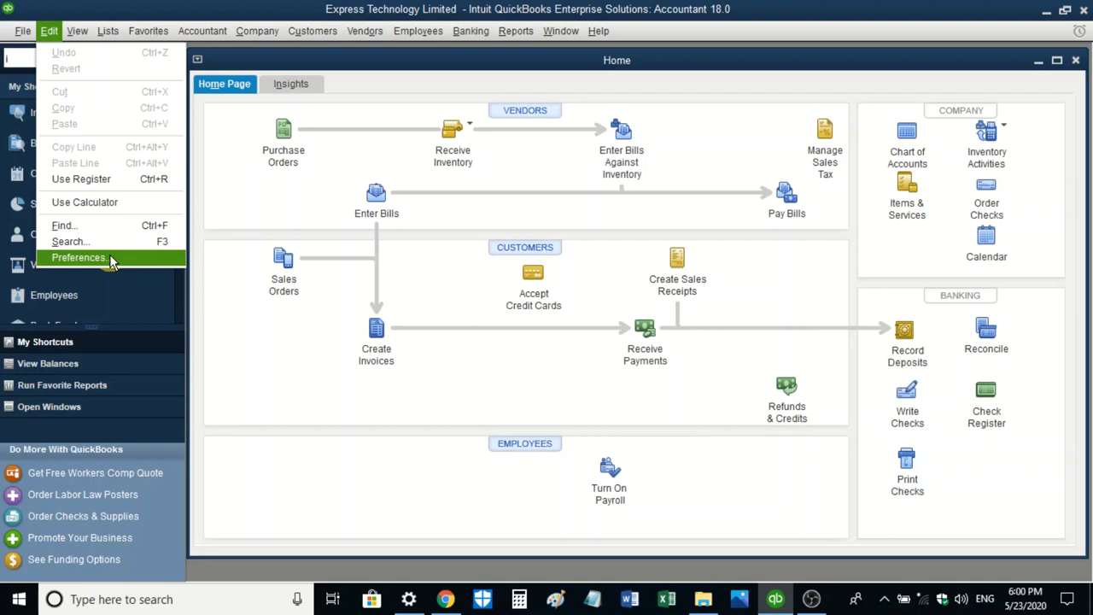
pyautogui.moveTo(256, 41)
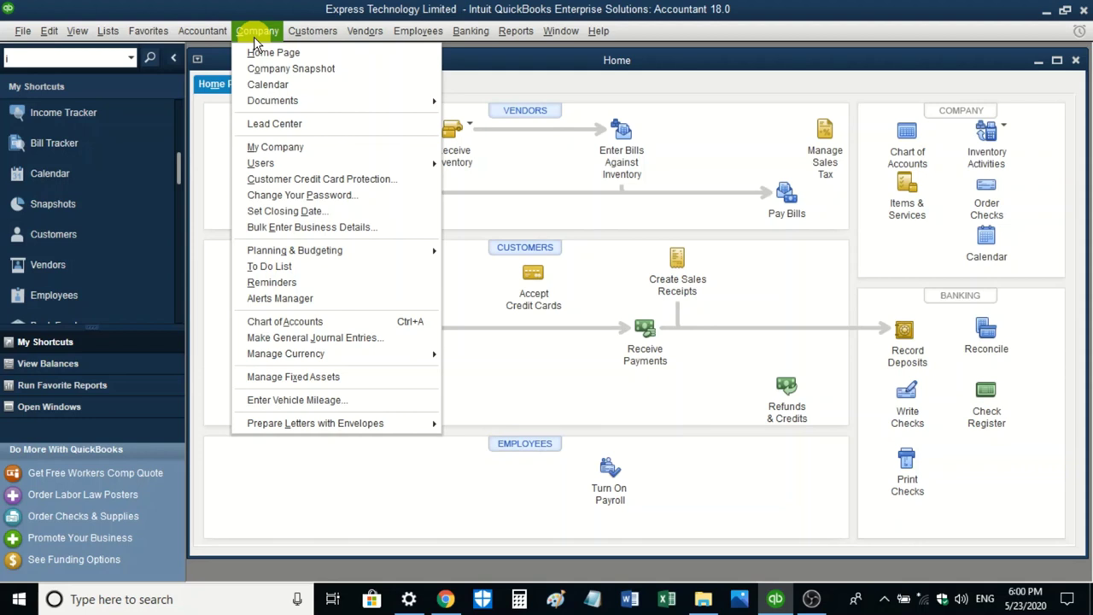
pyautogui.click(272, 148)
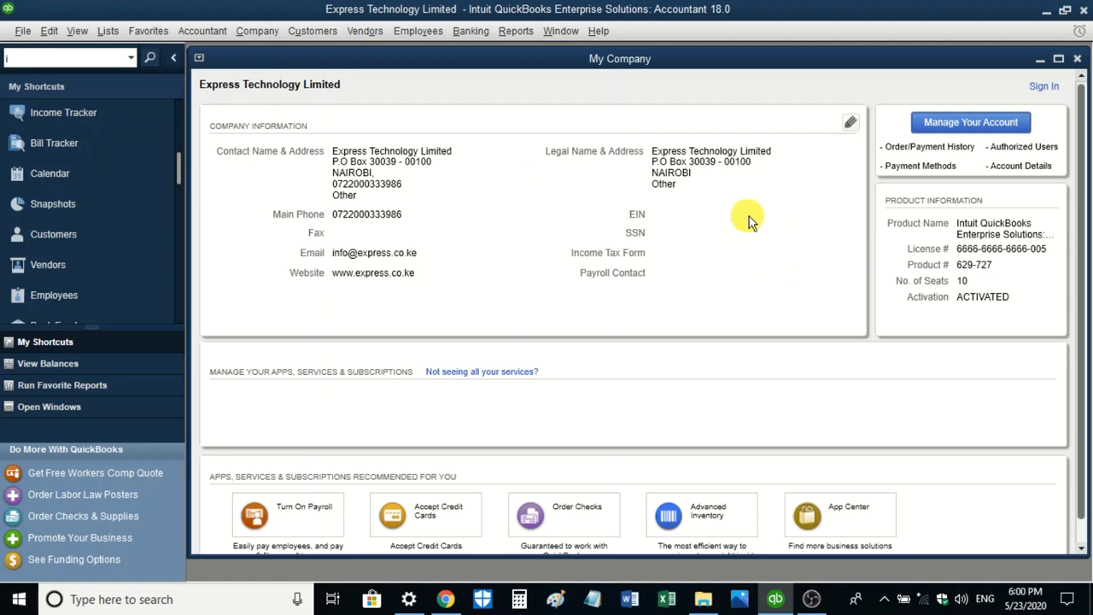
# Step: Review the company's editable contact and legal information, and close the company overview without changing anything
pyautogui.click(850, 125)
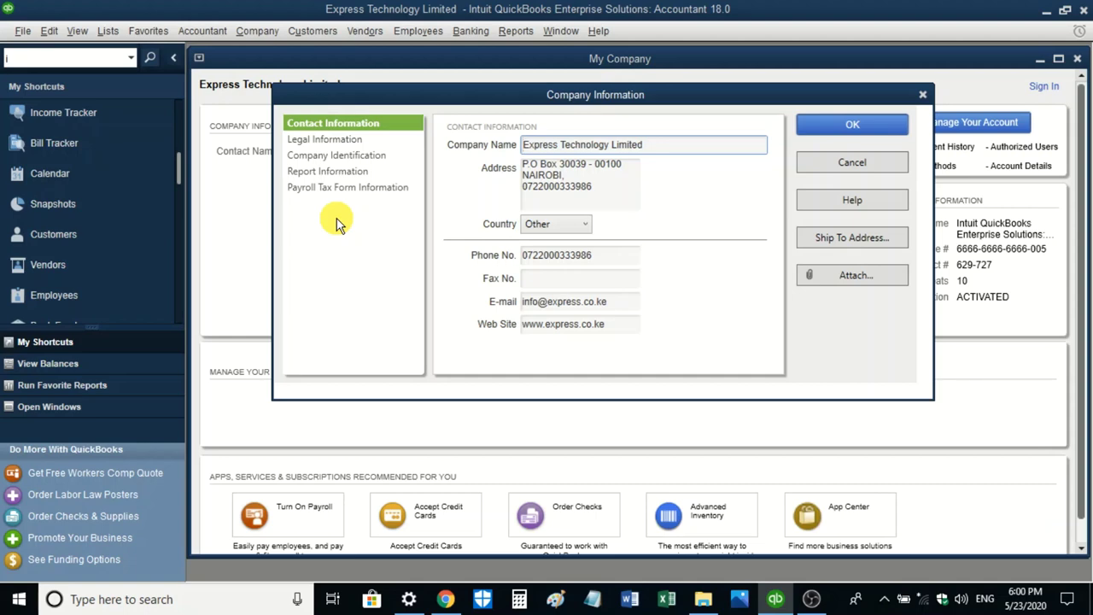
pyautogui.click(317, 141)
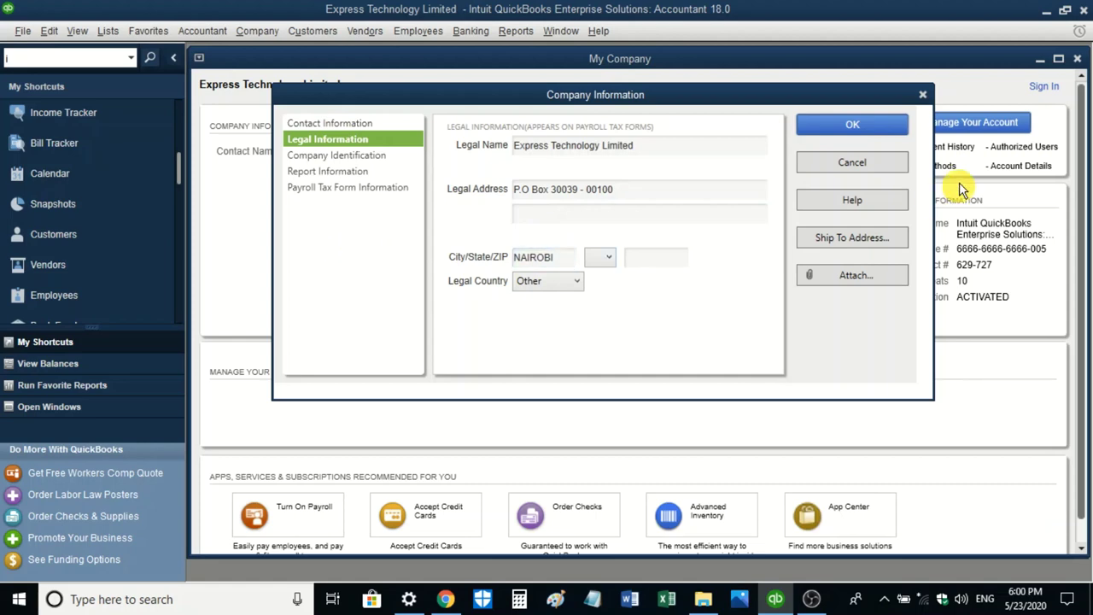
pyautogui.press('Return')
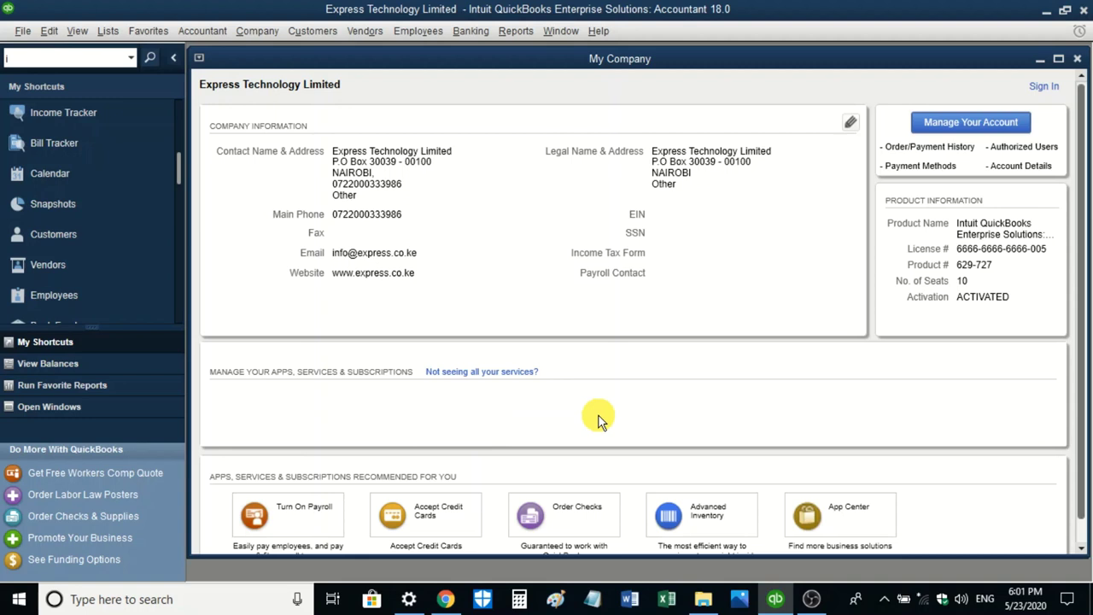
pyautogui.click(1076, 62)
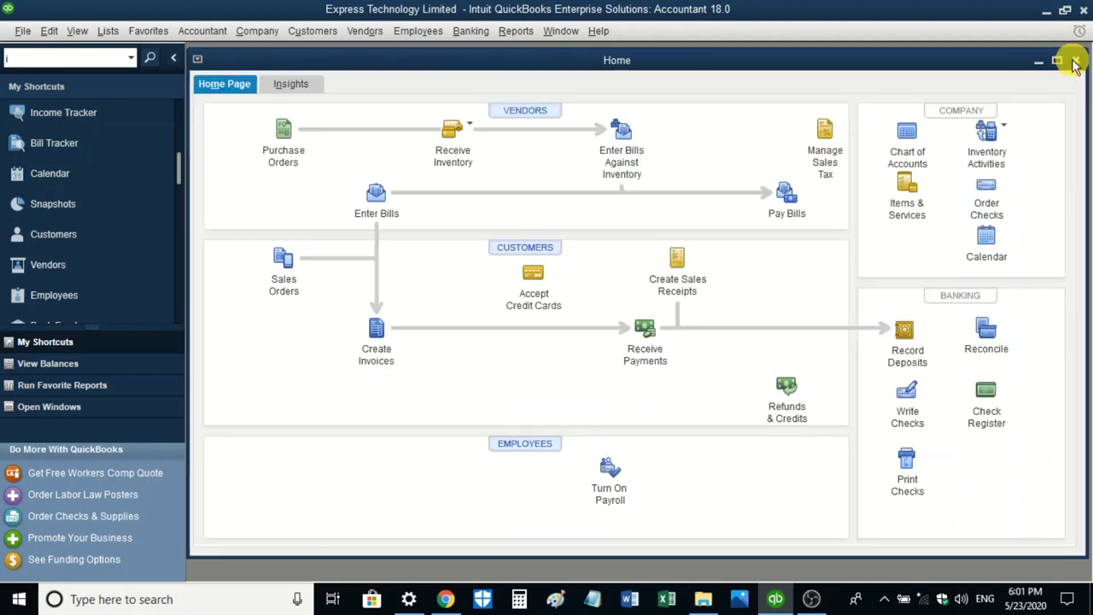
# Step: Examine the commands available for customers, vendors, employees, banking and reports, including the Banking and Customers & Receivables report lists
pyautogui.click(313, 33)
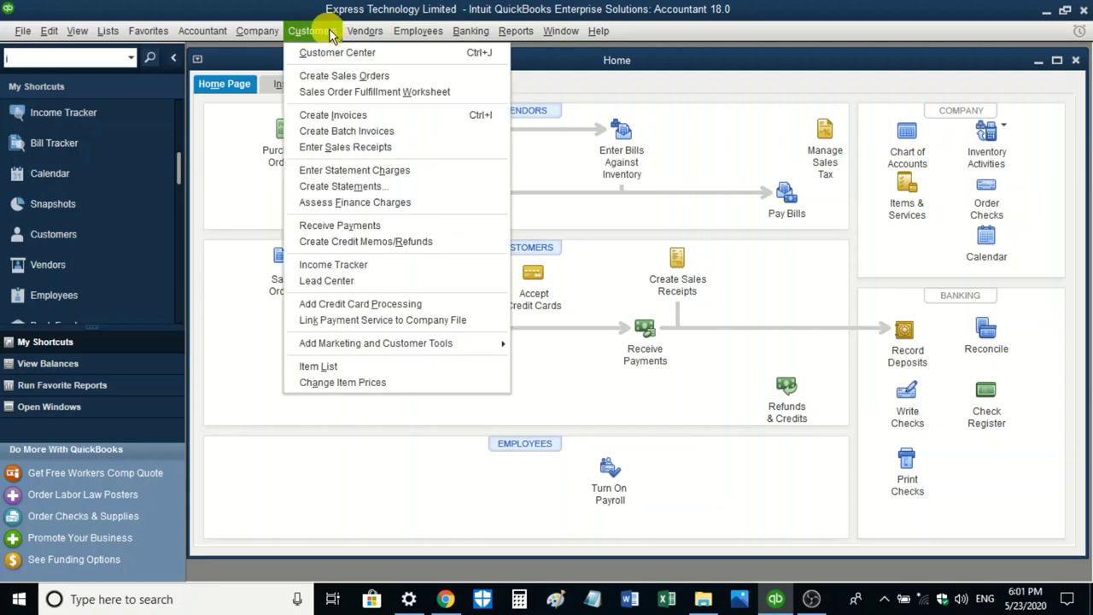
pyautogui.moveTo(355, 35)
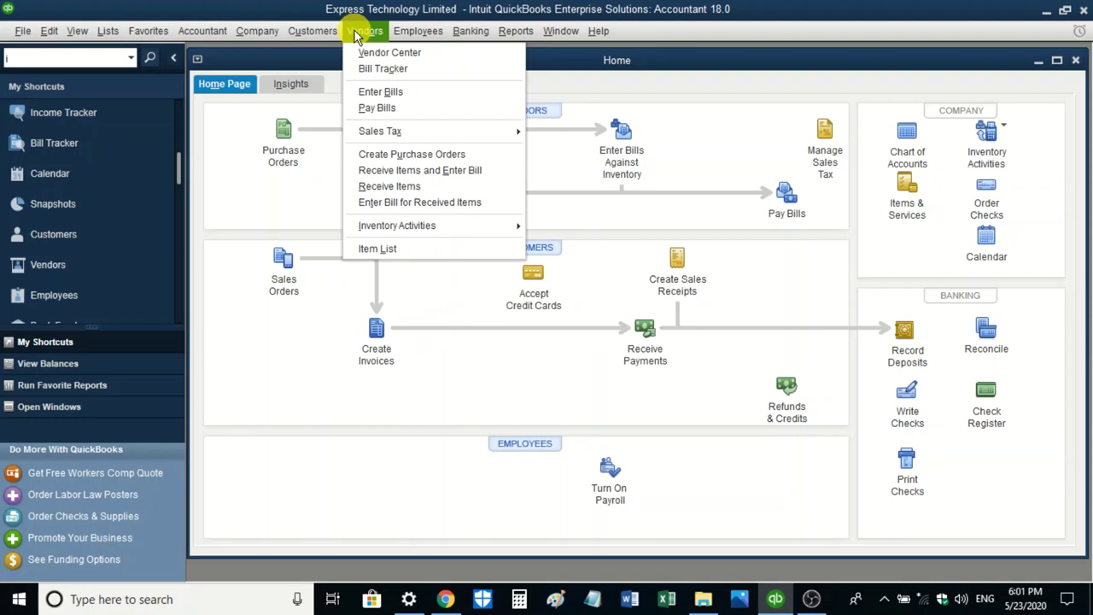
pyautogui.moveTo(398, 31)
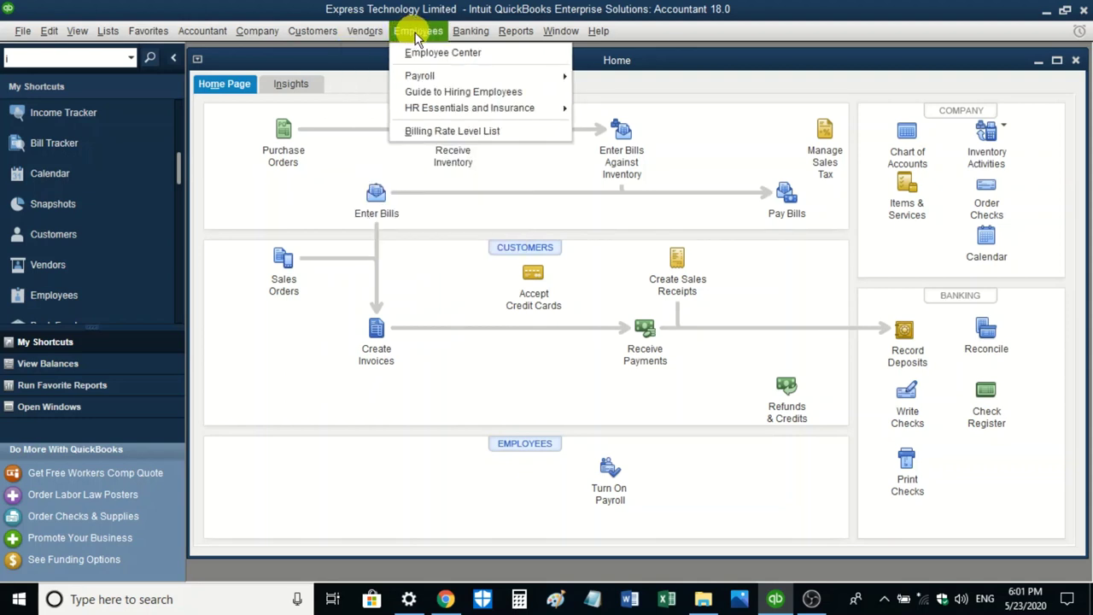
pyautogui.moveTo(459, 38)
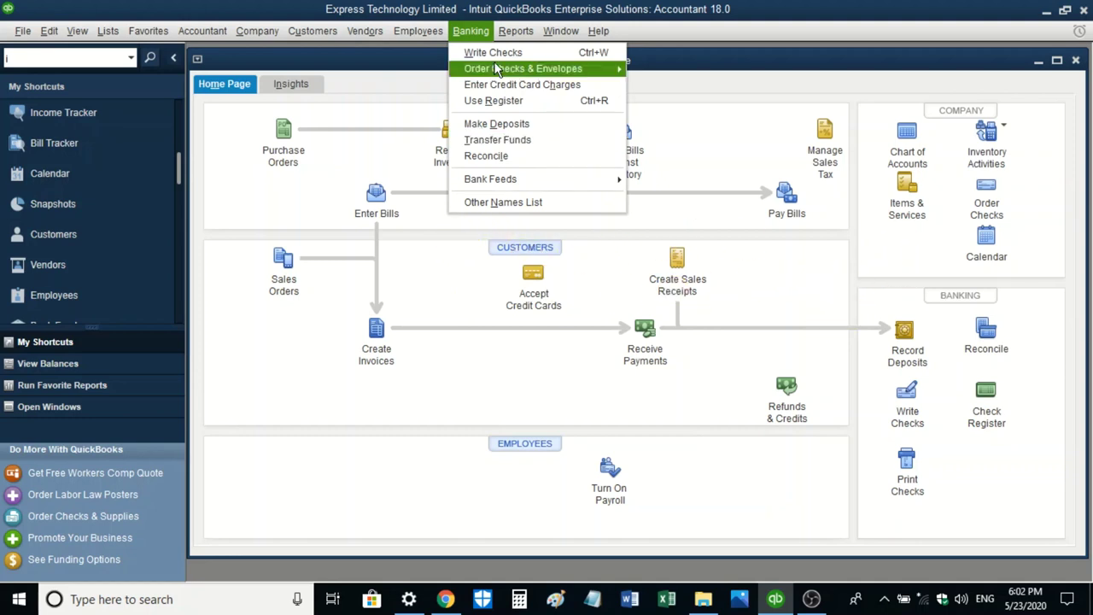
pyautogui.moveTo(505, 35)
pyautogui.moveTo(543, 75)
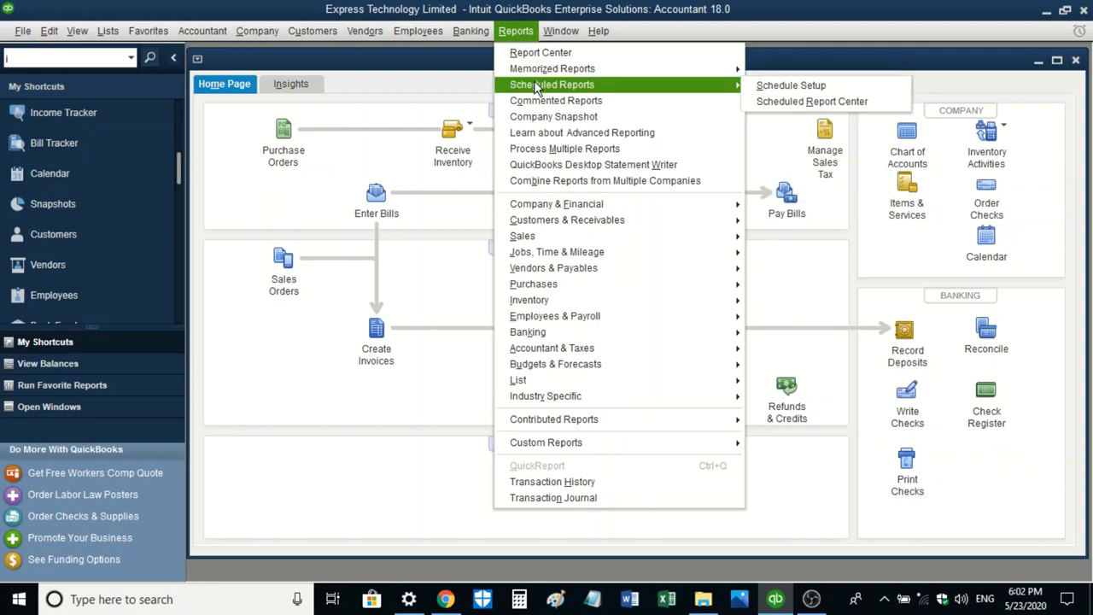
pyautogui.moveTo(538, 333)
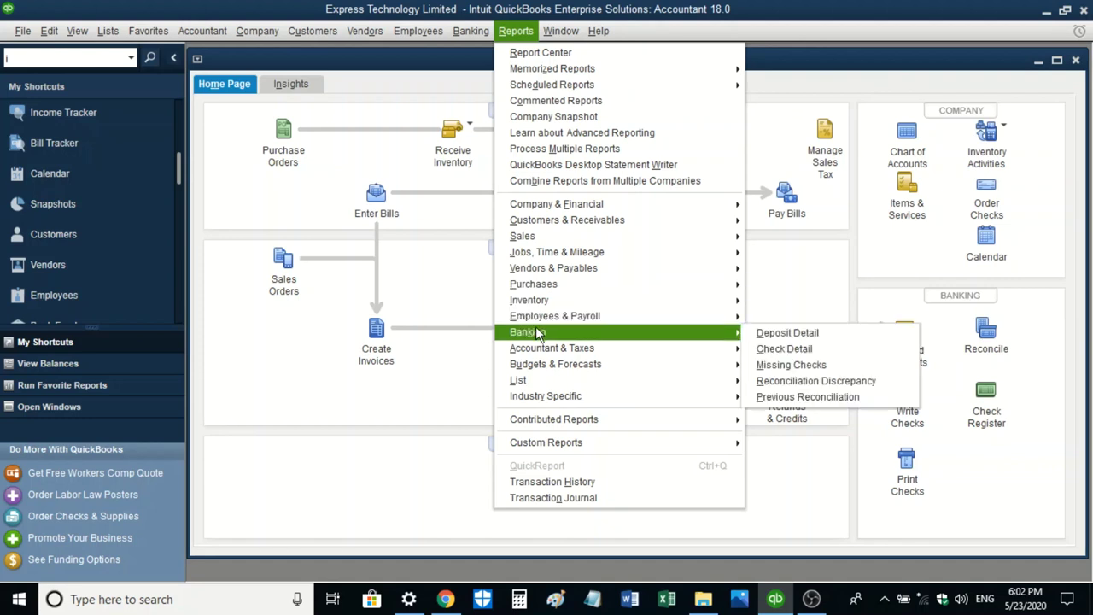
pyautogui.moveTo(557, 224)
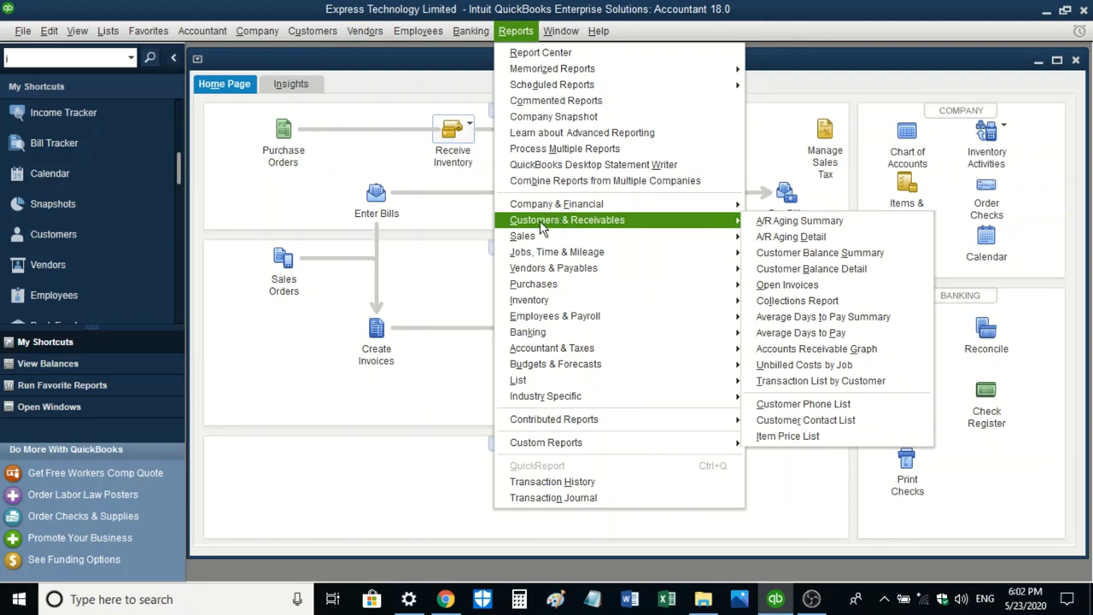
pyautogui.click(442, 267)
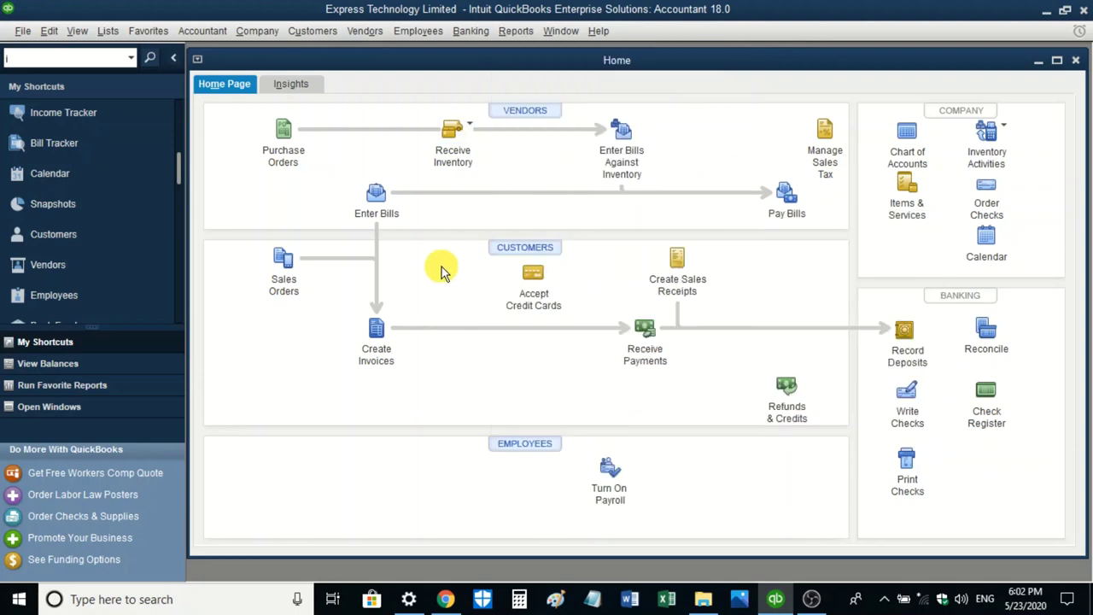
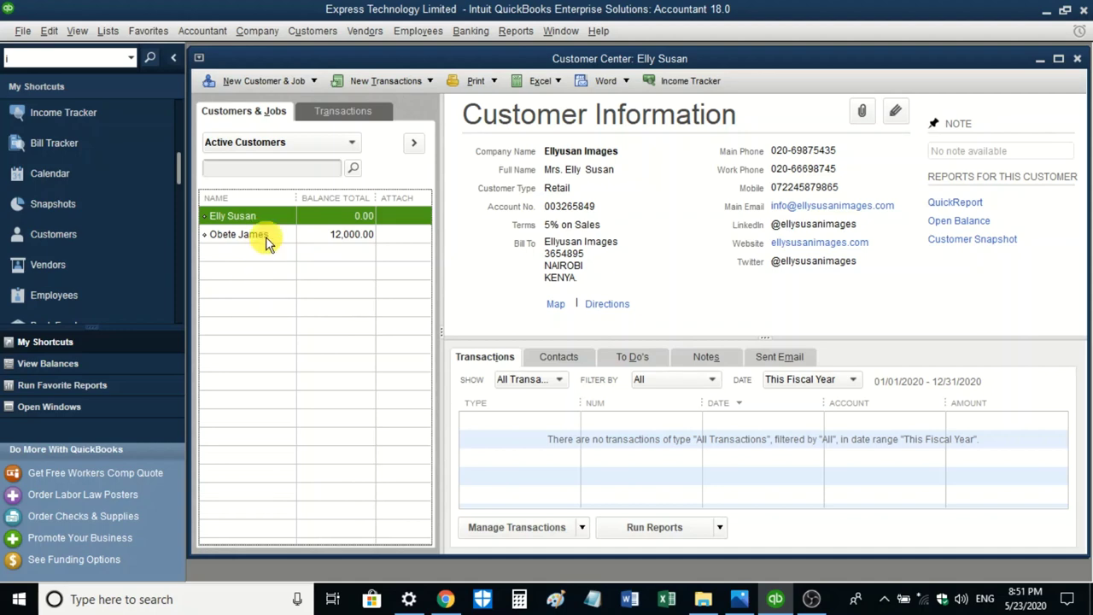
# Step: Review the Address Info and Additional Info of the Linktech Limited customer record and close it unchanged
pyautogui.doubleClick(269, 235)
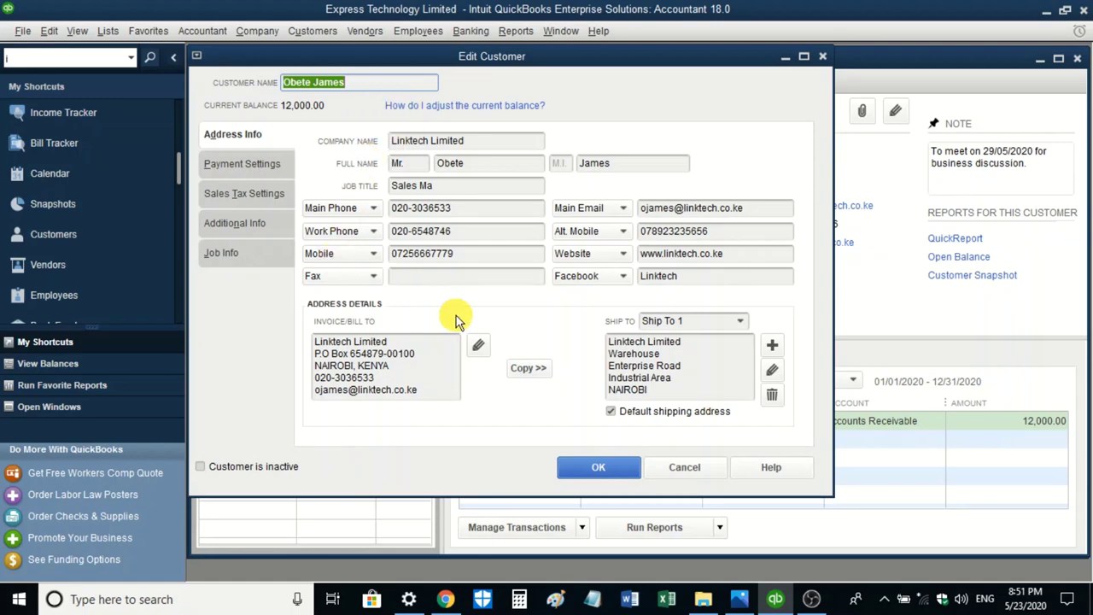
pyautogui.click(260, 227)
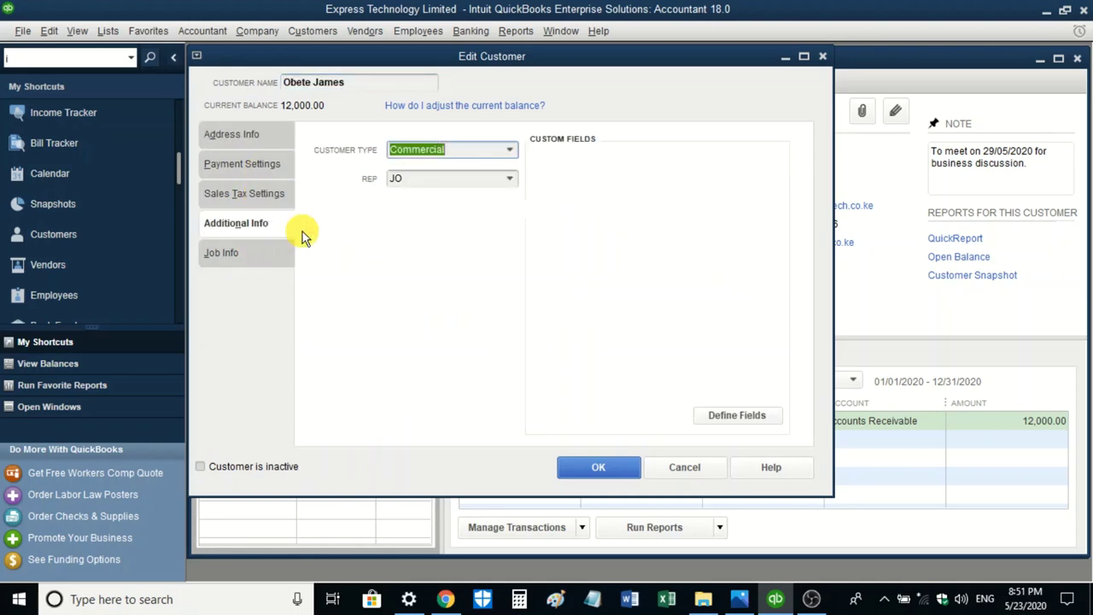
pyautogui.click(258, 136)
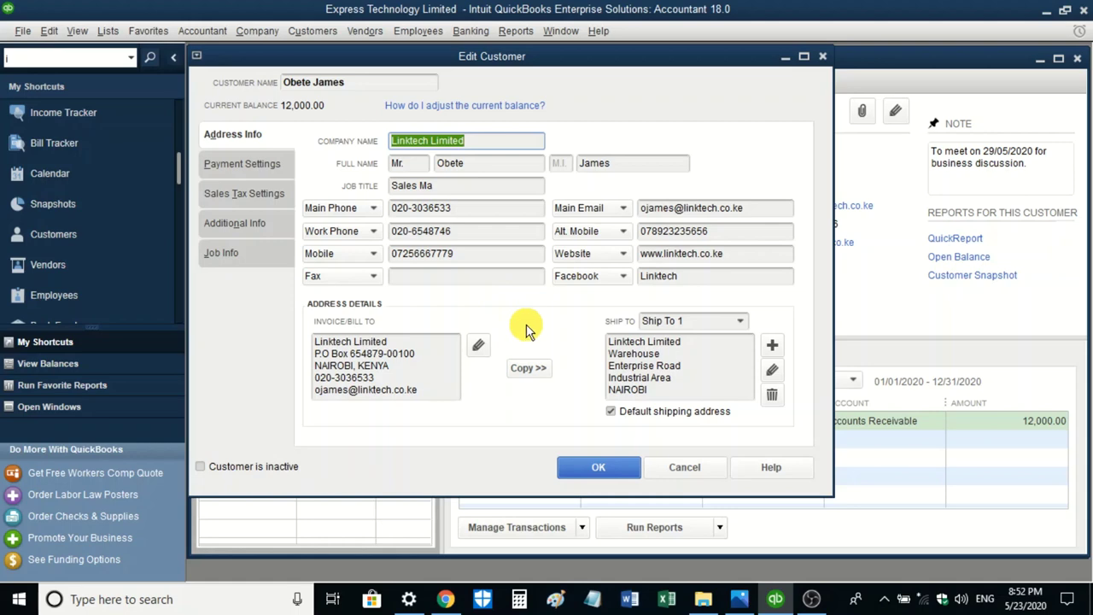
pyautogui.click(820, 57)
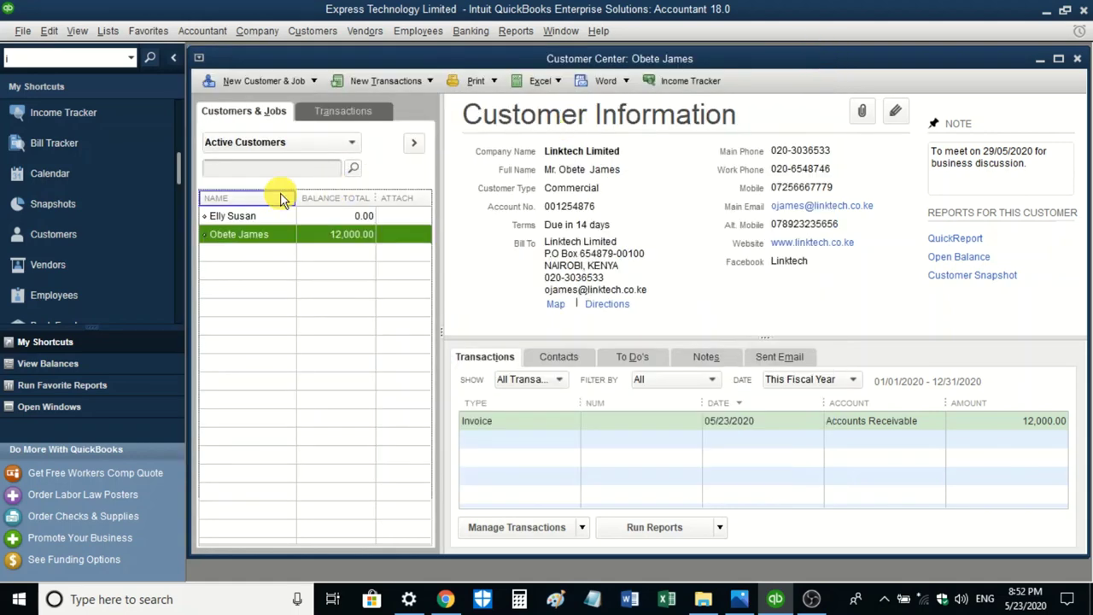
# Step: Examine the Customer Center's options for new customers and jobs, new transactions, printing, Excel export and import, and Word letters
pyautogui.click(314, 81)
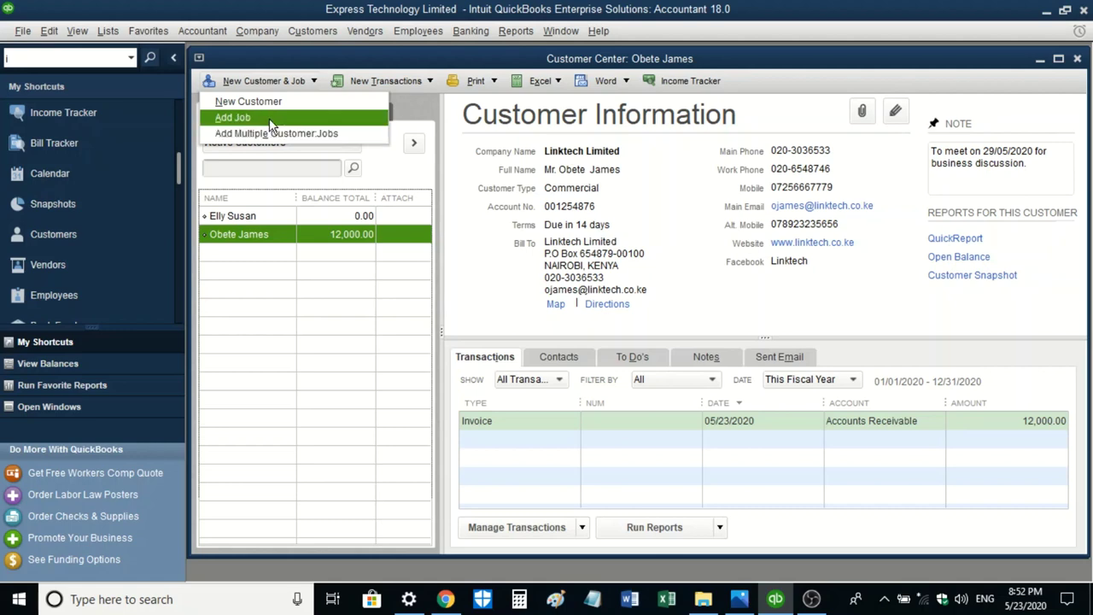
pyautogui.click(430, 80)
pyautogui.click(430, 80)
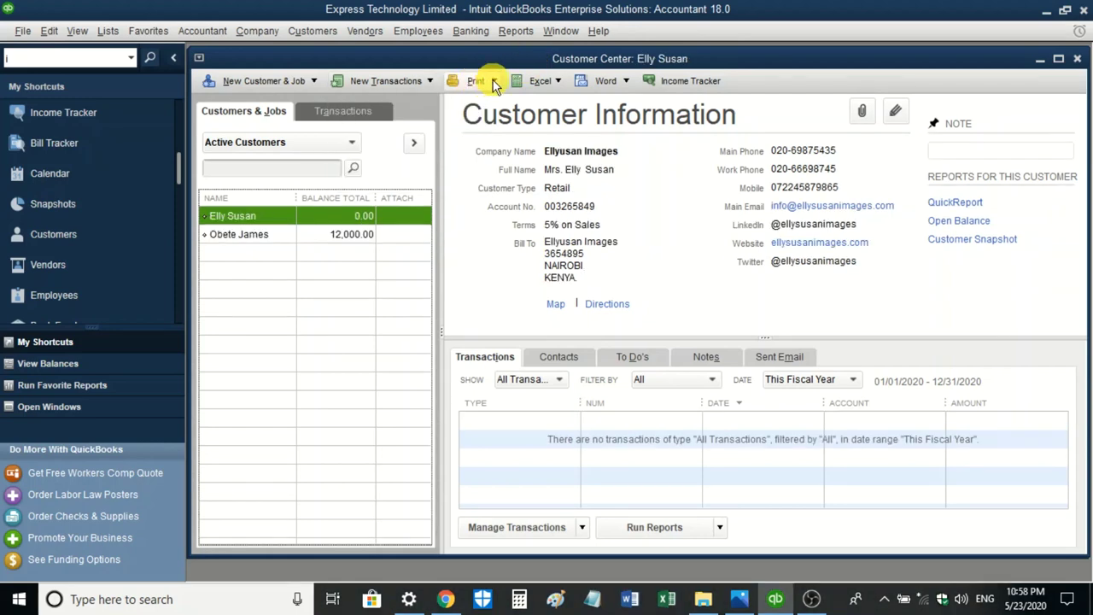
pyautogui.click(493, 82)
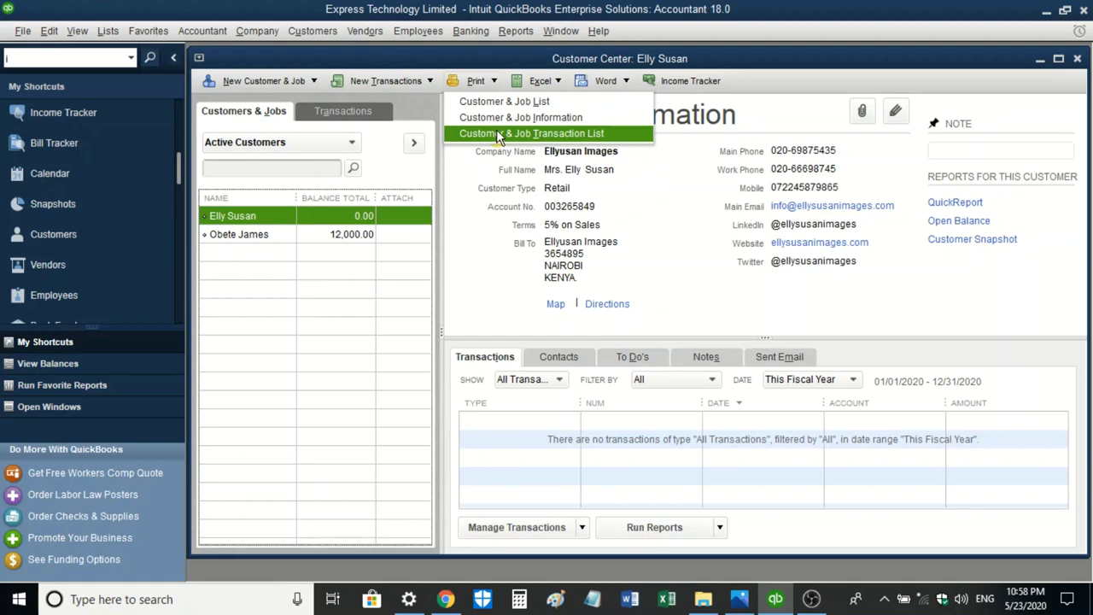
pyautogui.click(494, 86)
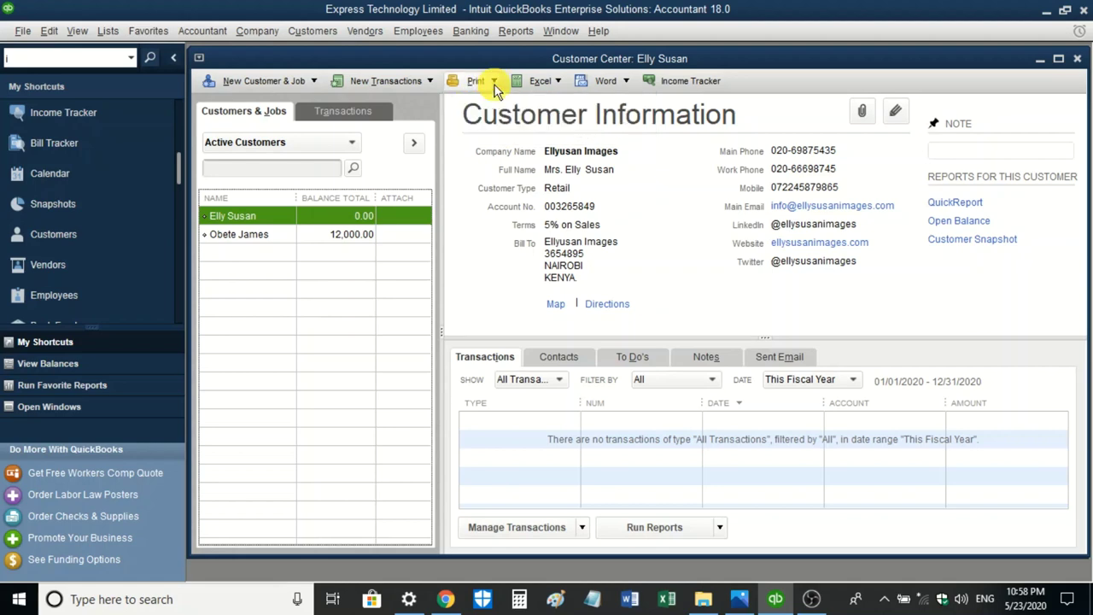
pyautogui.click(557, 83)
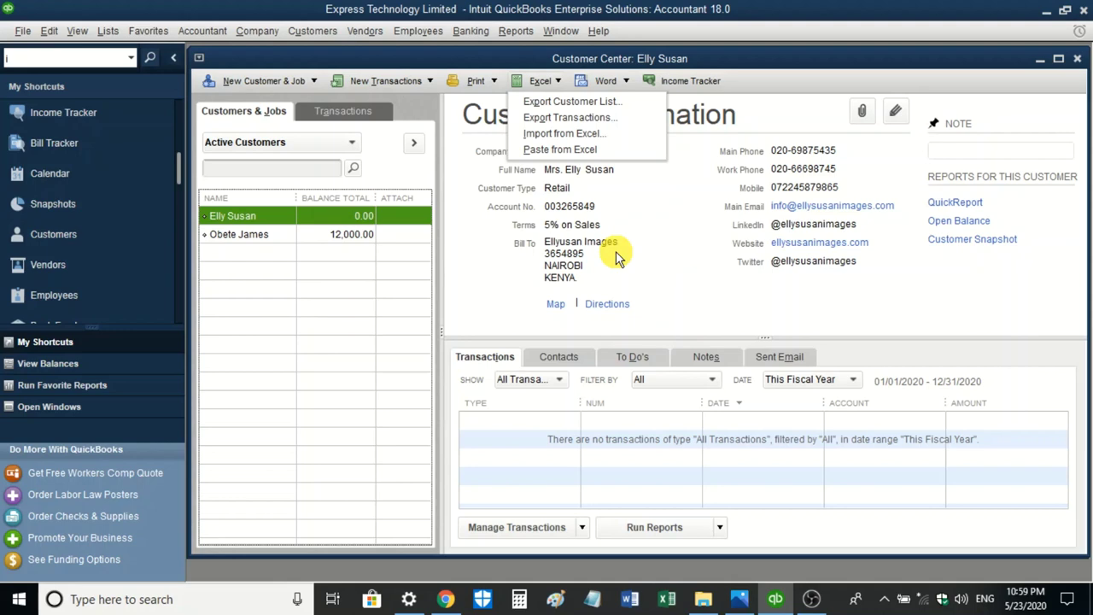
pyautogui.click(624, 82)
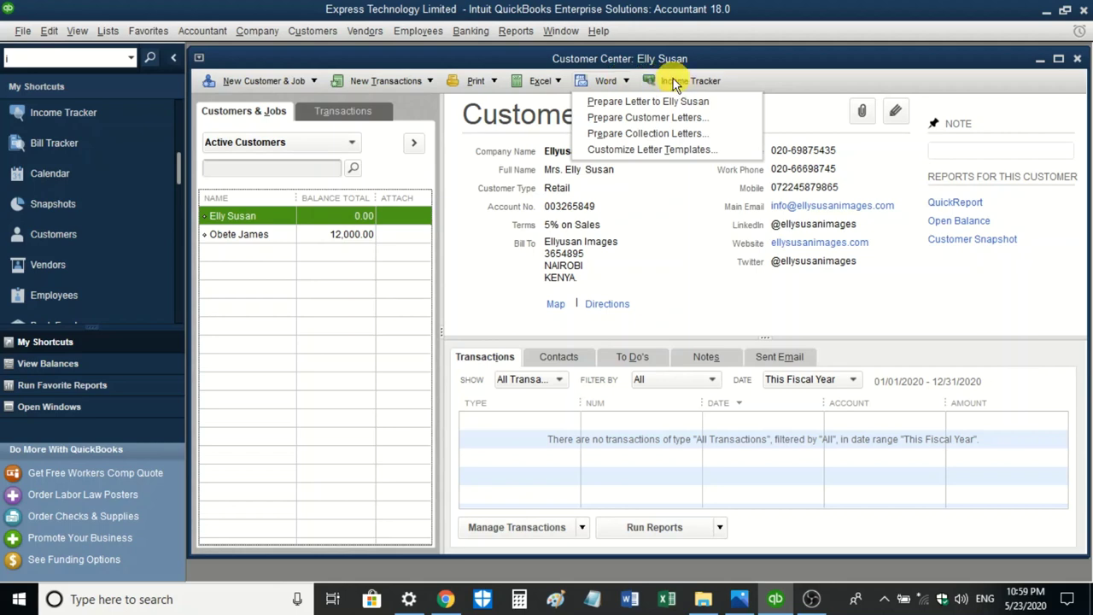
# Step: Review the unbilled, unpaid and paid summaries and the transaction list in the Income Tracker, and close it
pyautogui.click(637, 82)
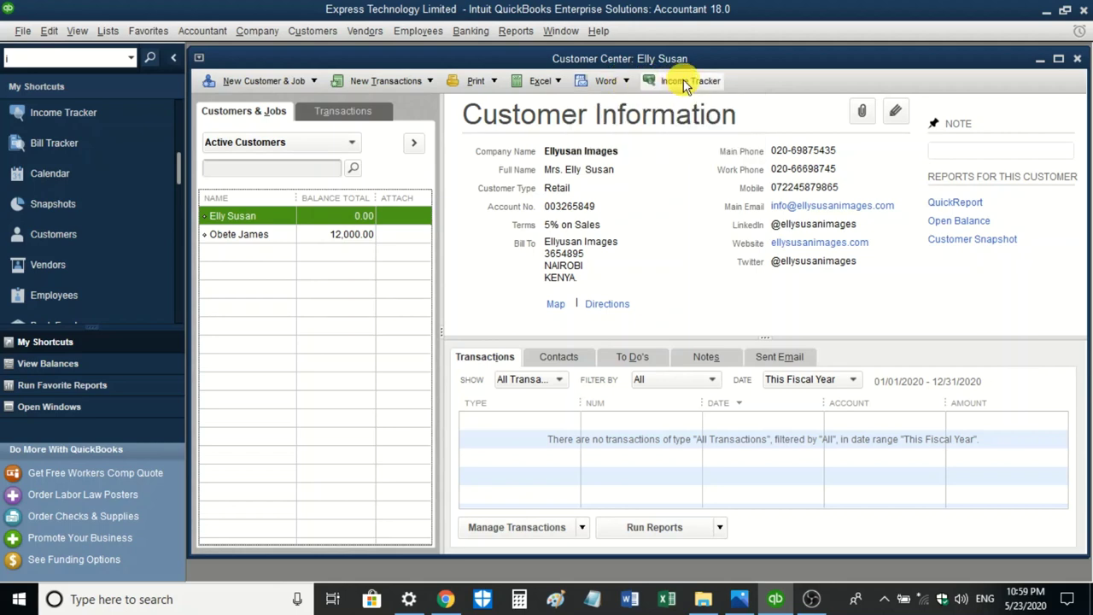
pyautogui.click(685, 82)
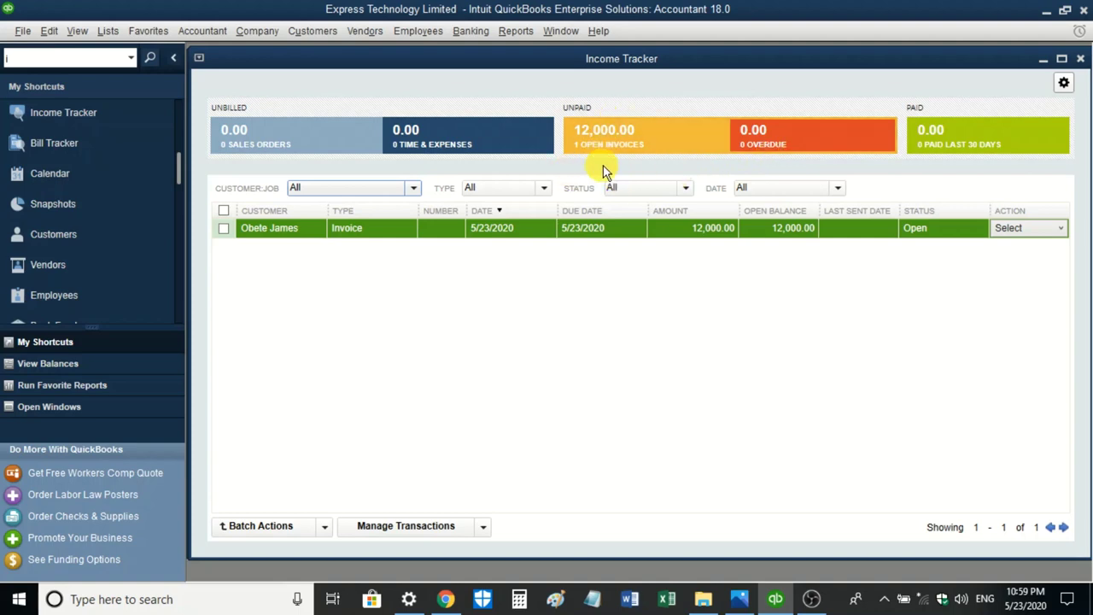
pyautogui.click(1080, 60)
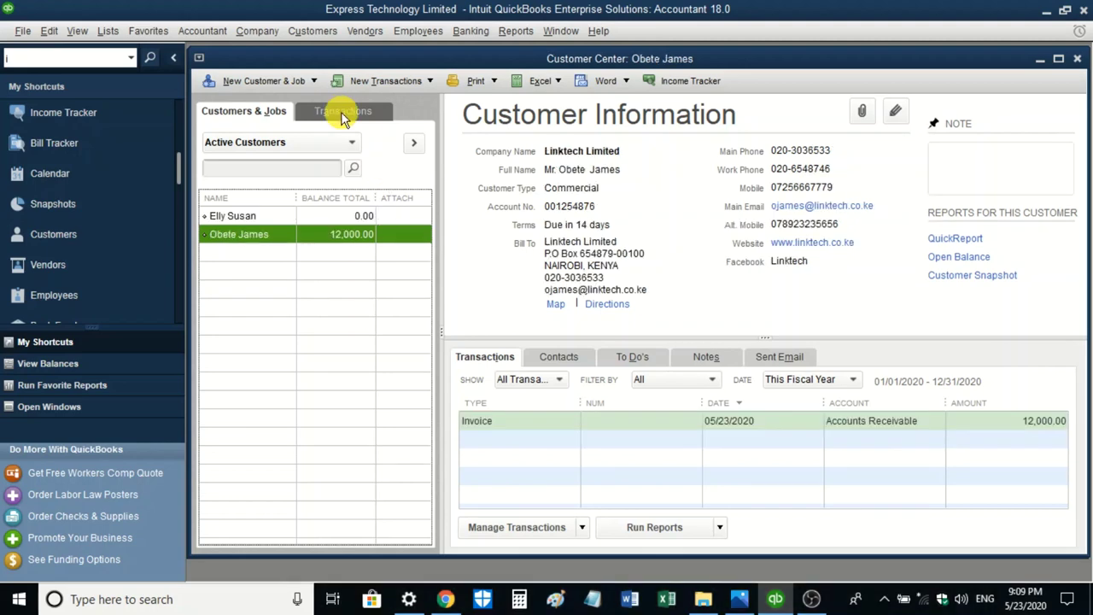
# Step: Examine the Customer Center's Invoices and Sales Receipts transaction lists together with their filter options
pyautogui.click(341, 111)
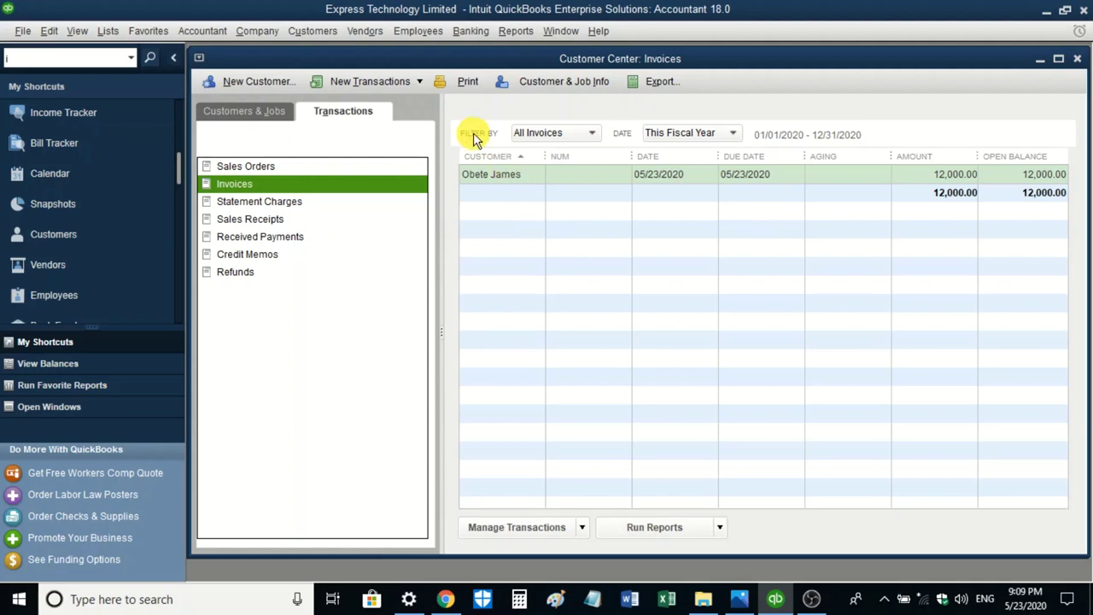
pyautogui.click(590, 134)
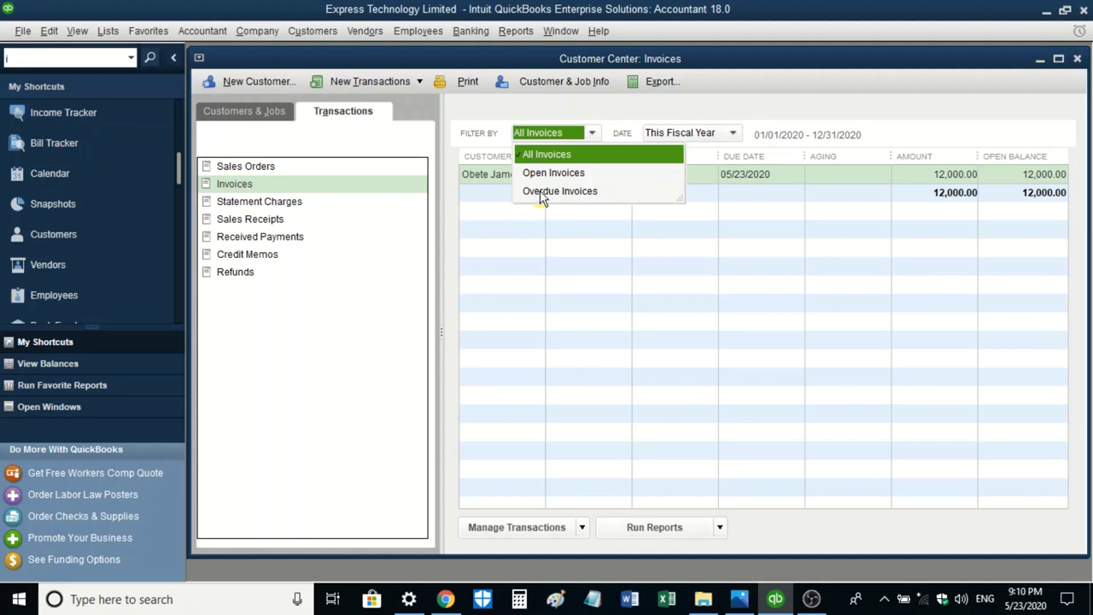
pyautogui.click(573, 222)
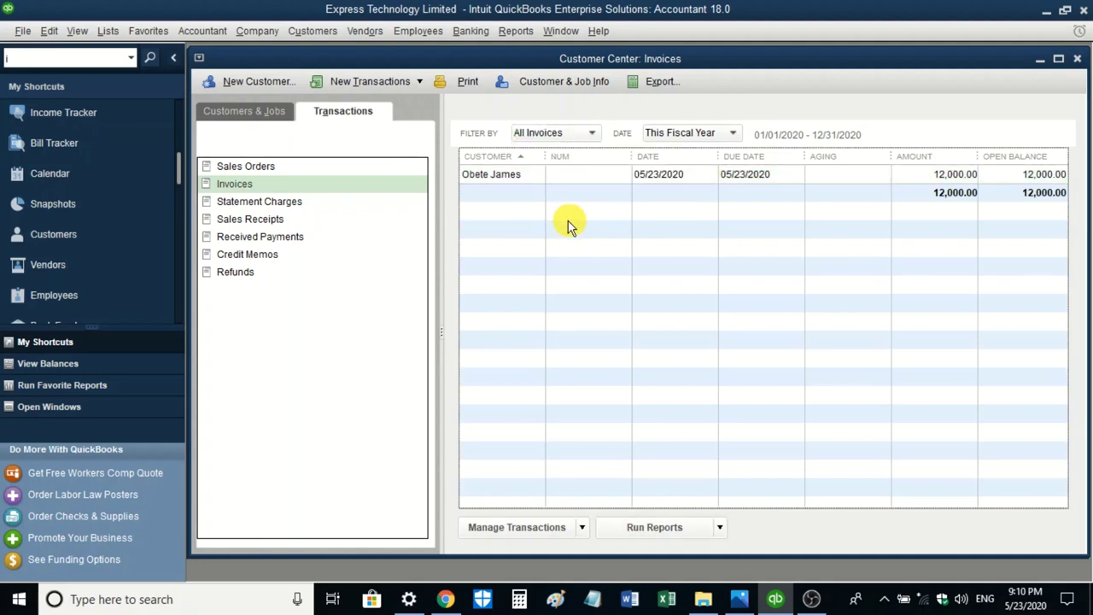
pyautogui.click(261, 218)
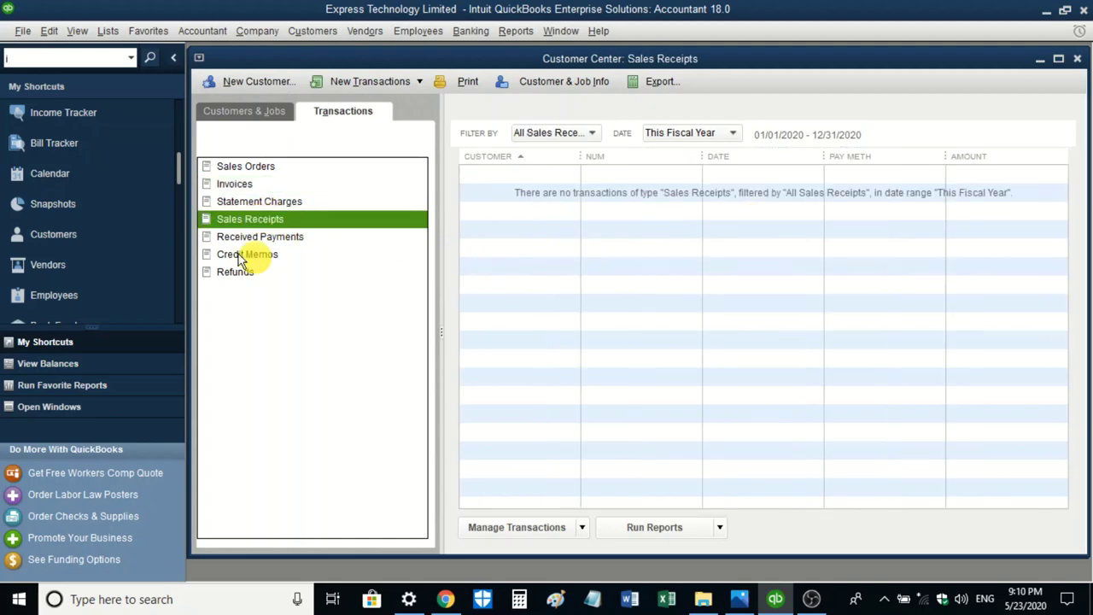
pyautogui.click(591, 134)
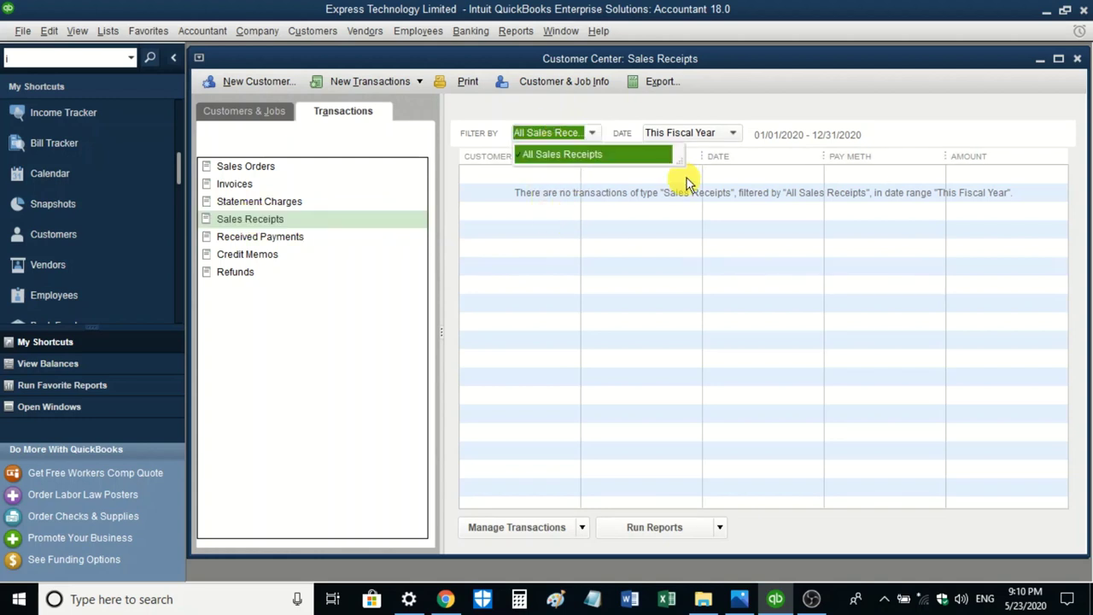
pyautogui.click(731, 135)
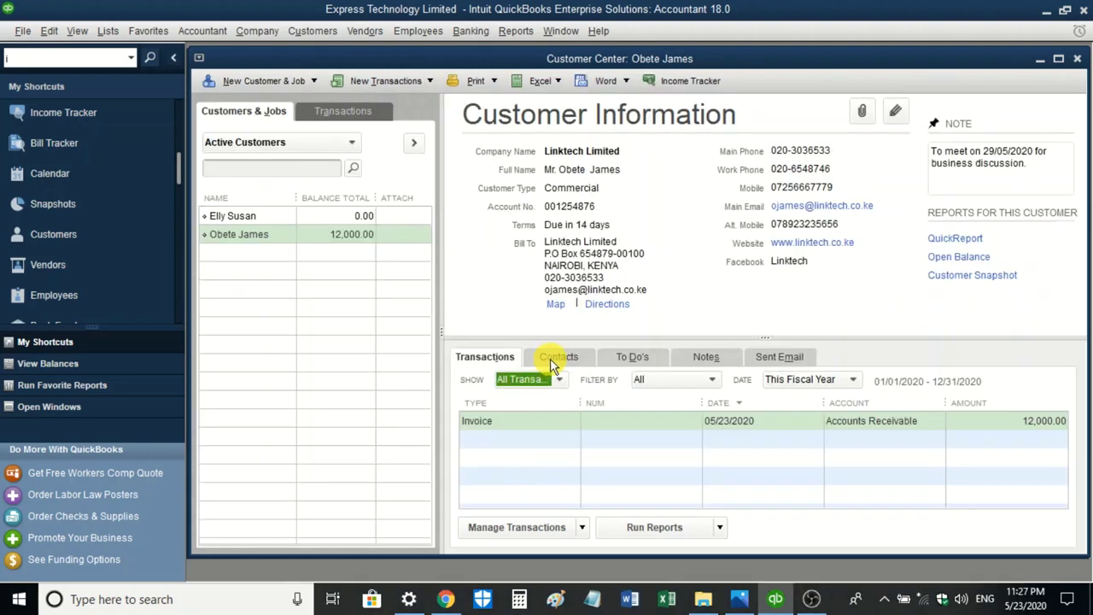
# Step: Examine the Linktech Limited customer's contacts and to-dos, including the options for adding, editing and deleting them
pyautogui.click(557, 357)
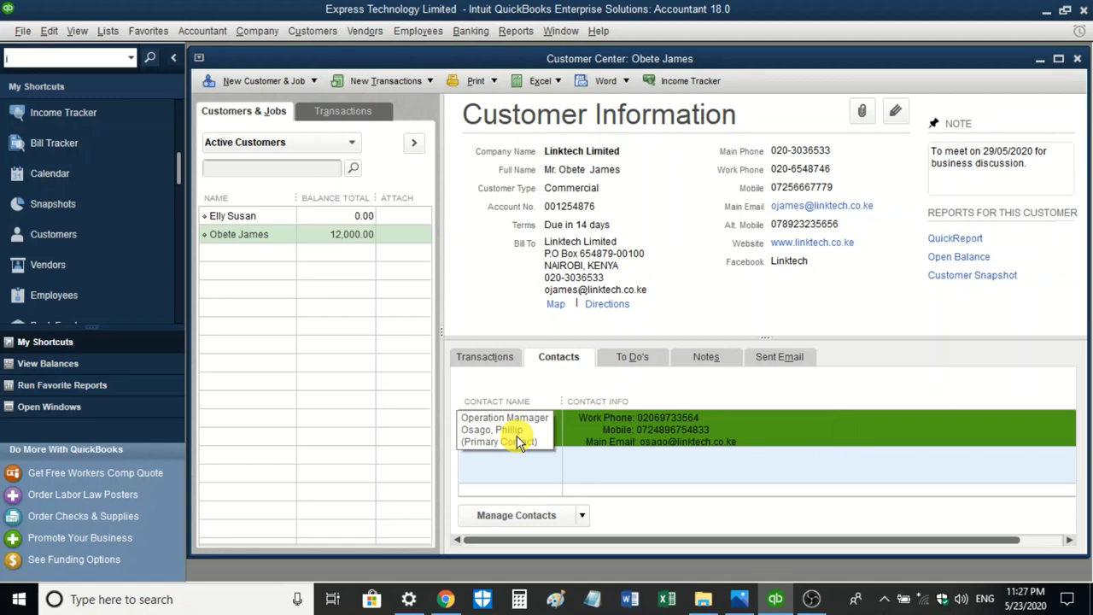
pyautogui.click(578, 515)
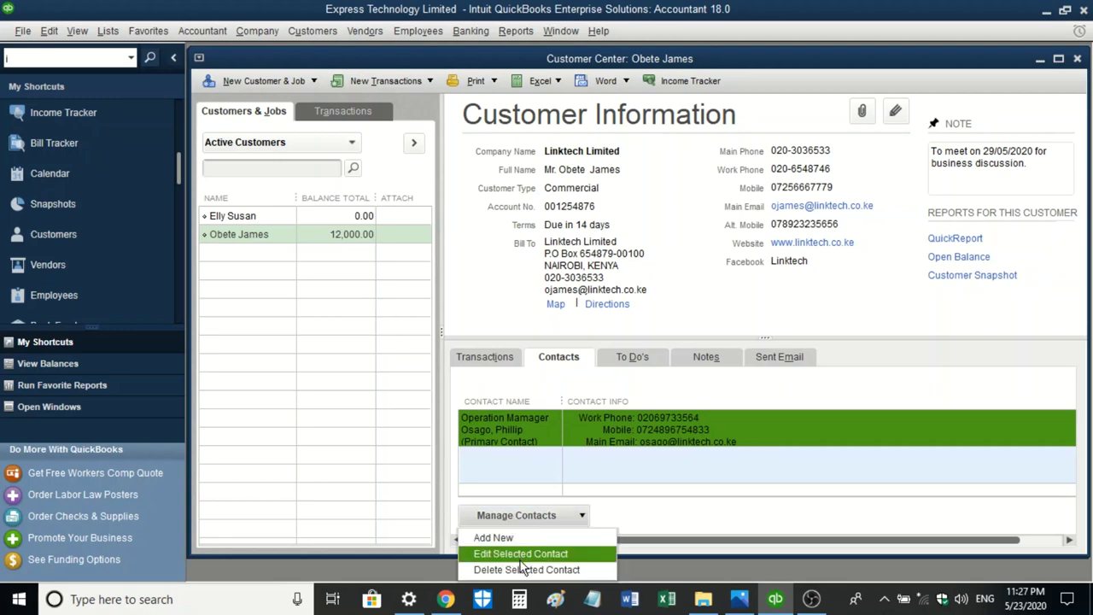
pyautogui.click(549, 477)
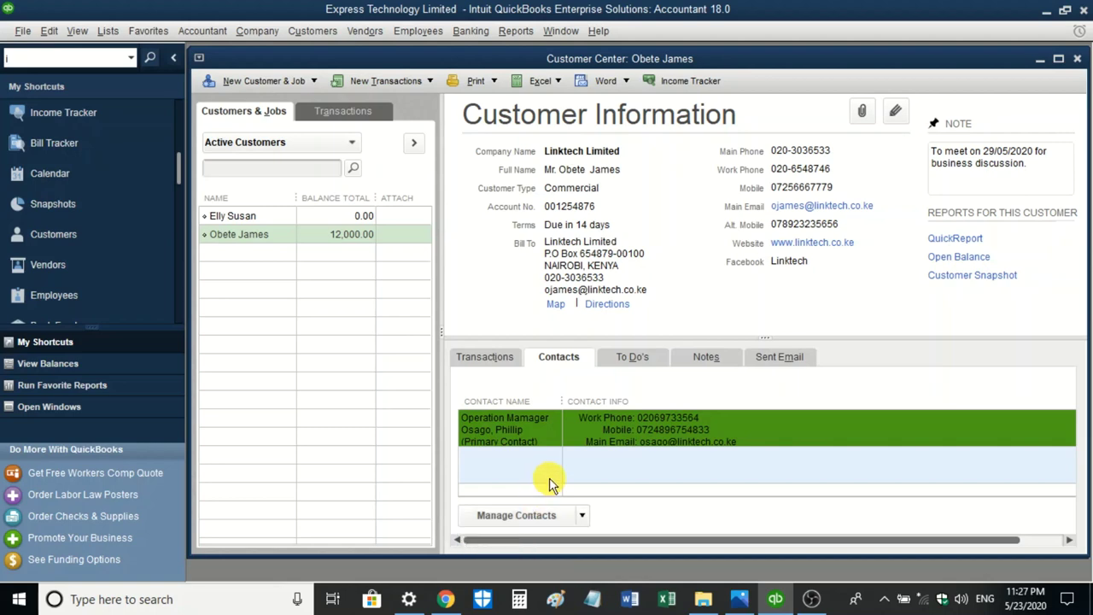
pyautogui.click(626, 359)
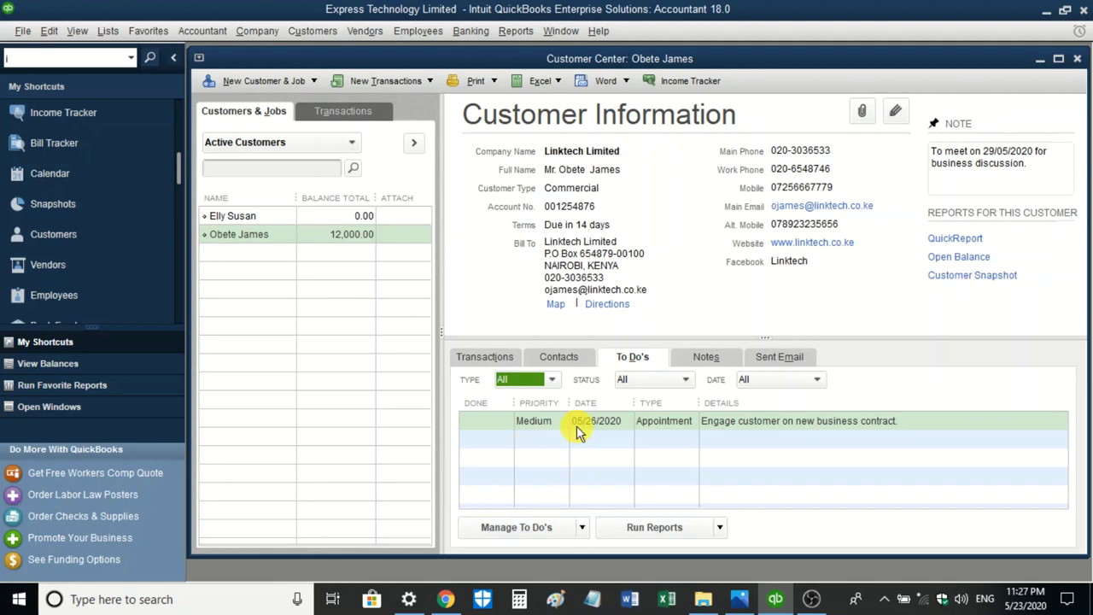
pyautogui.click(583, 528)
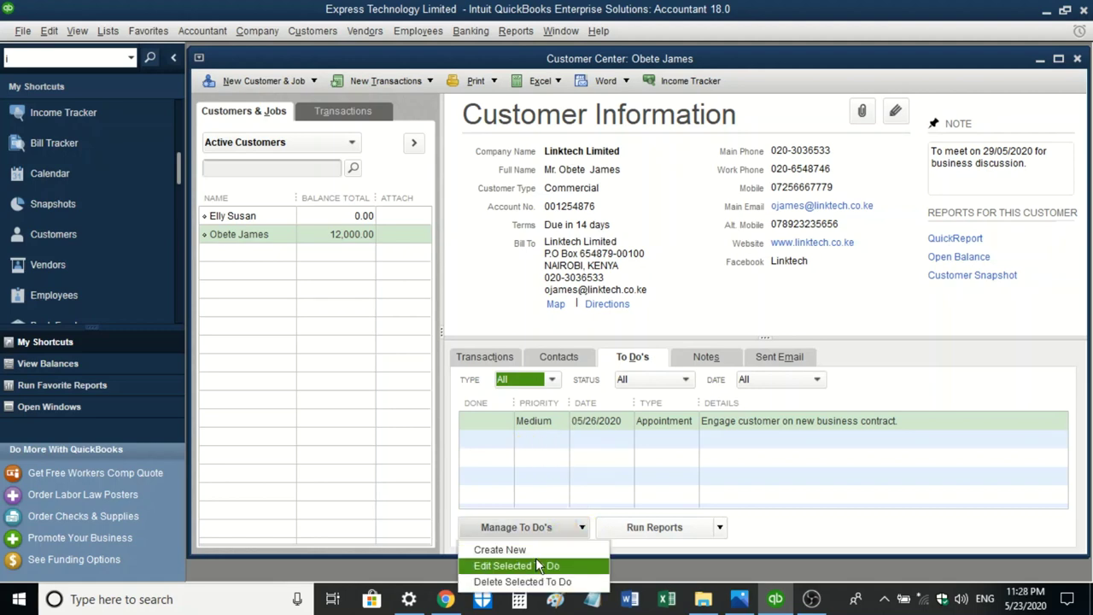
pyautogui.click(552, 473)
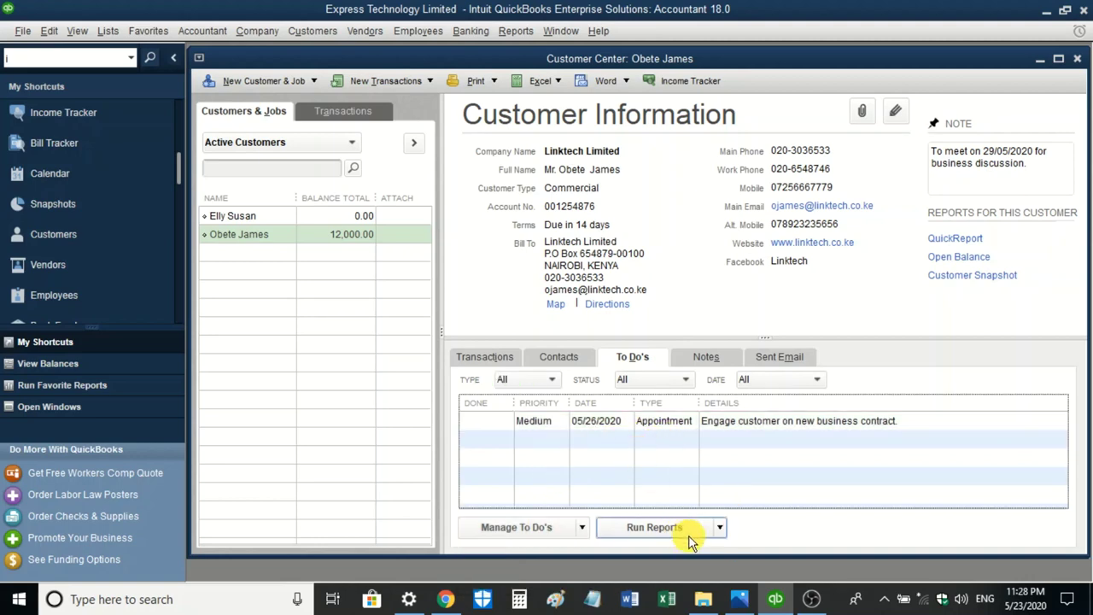
# Step: Examine the Linktech Limited customer's notes and sent emails, including the options for managing them
pyautogui.click(693, 359)
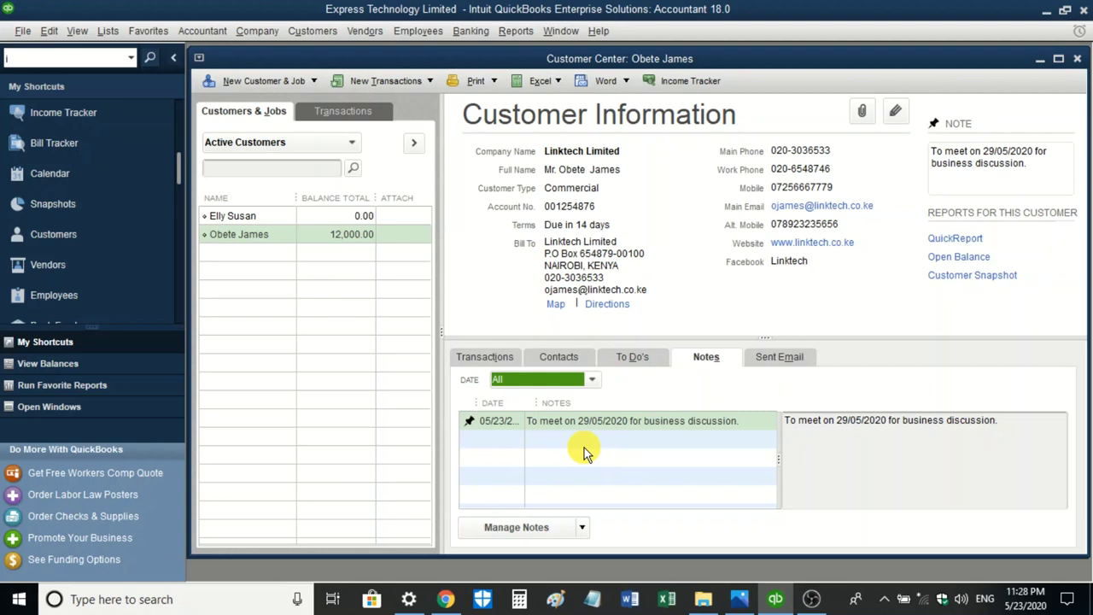
pyautogui.click(584, 529)
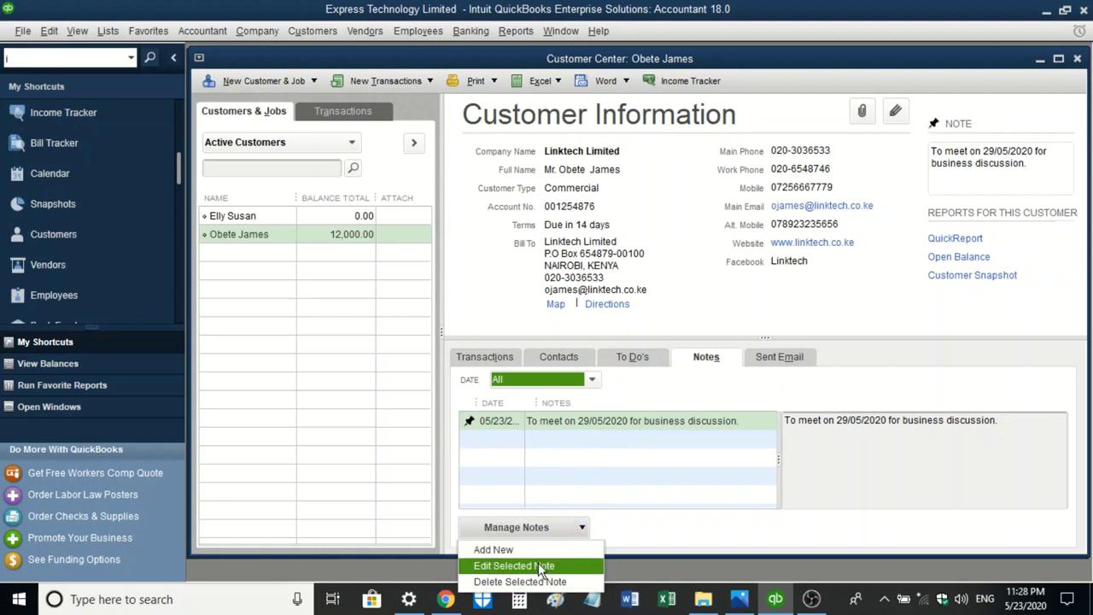
pyautogui.click(577, 465)
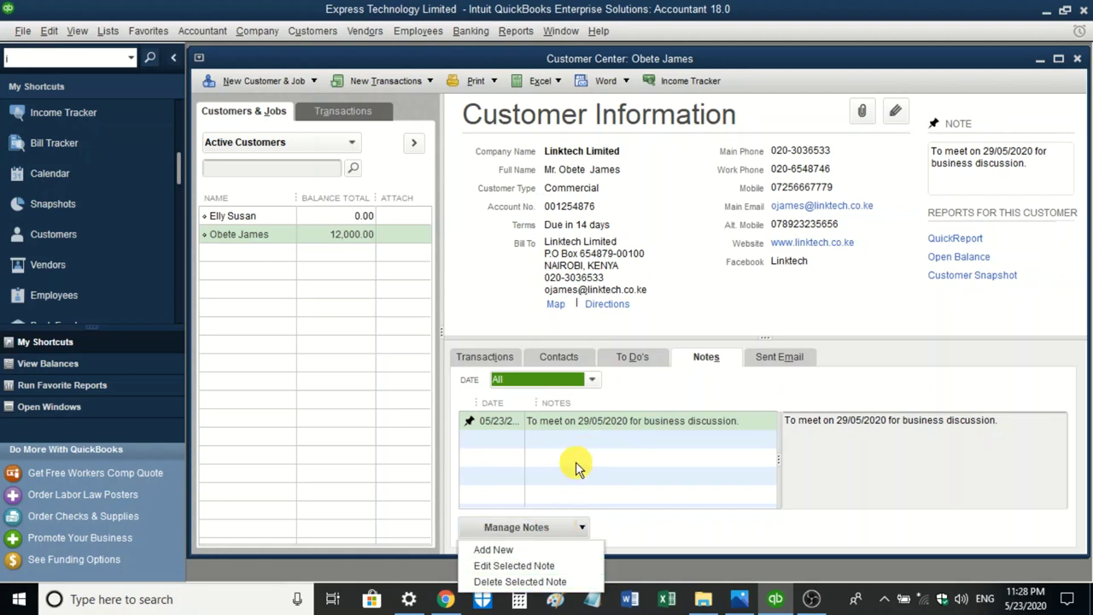
pyautogui.click(761, 358)
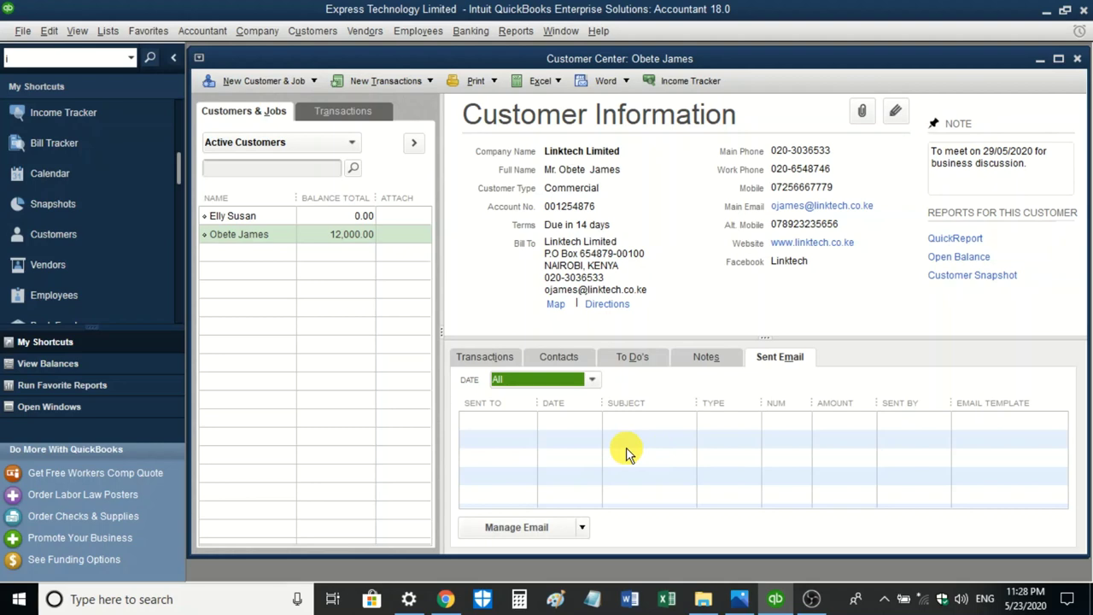
pyautogui.click(582, 530)
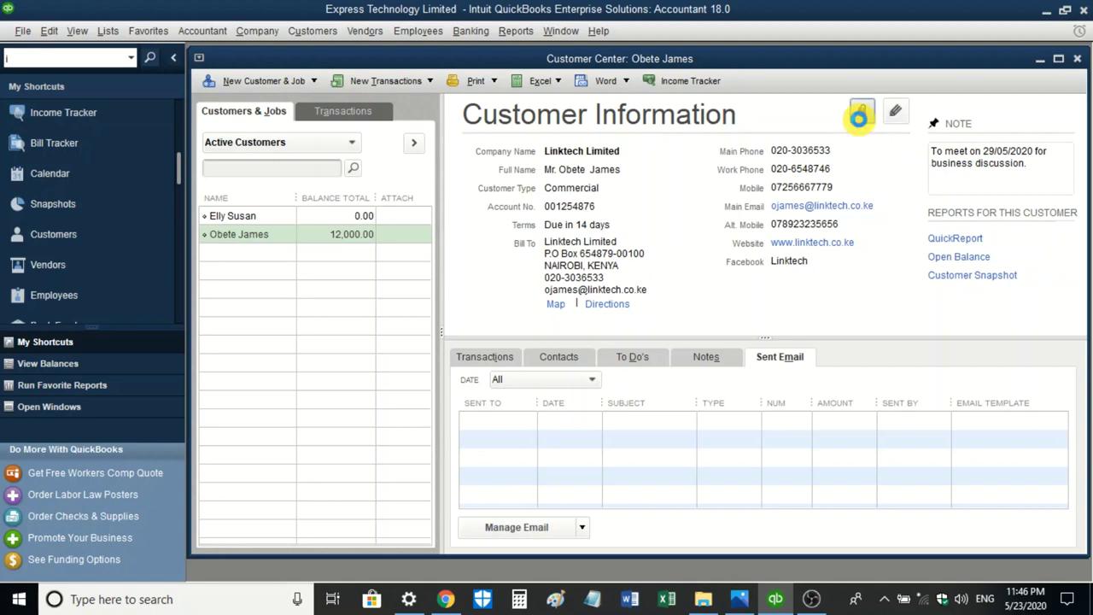
# Step: Review the attachment sources and the editable record of the Linktech Limited customer, closing both without changes
pyautogui.click(861, 114)
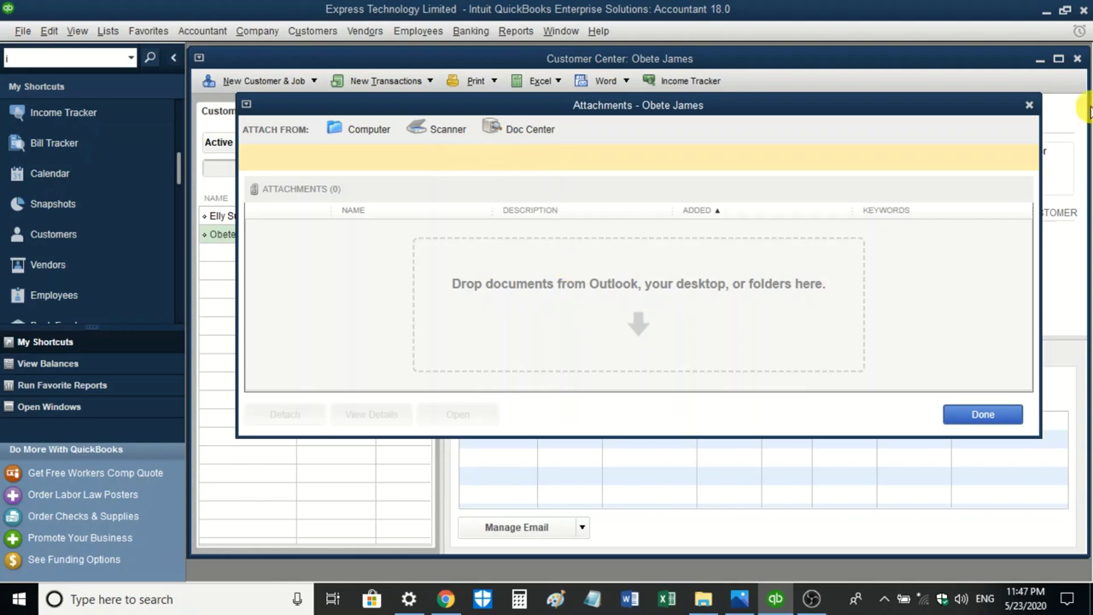
pyautogui.click(1028, 104)
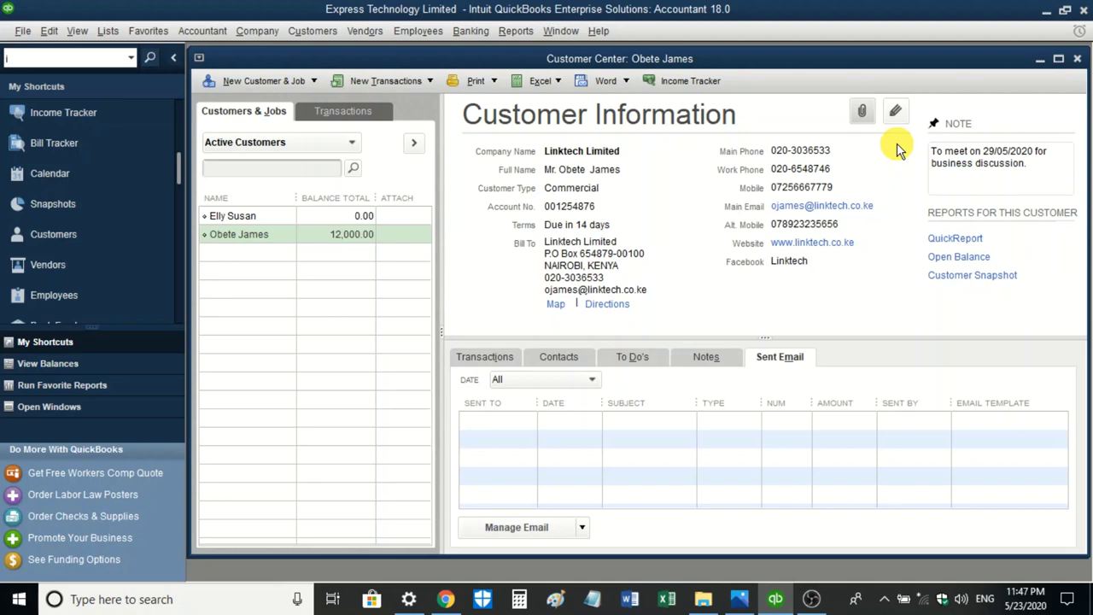
pyautogui.click(896, 113)
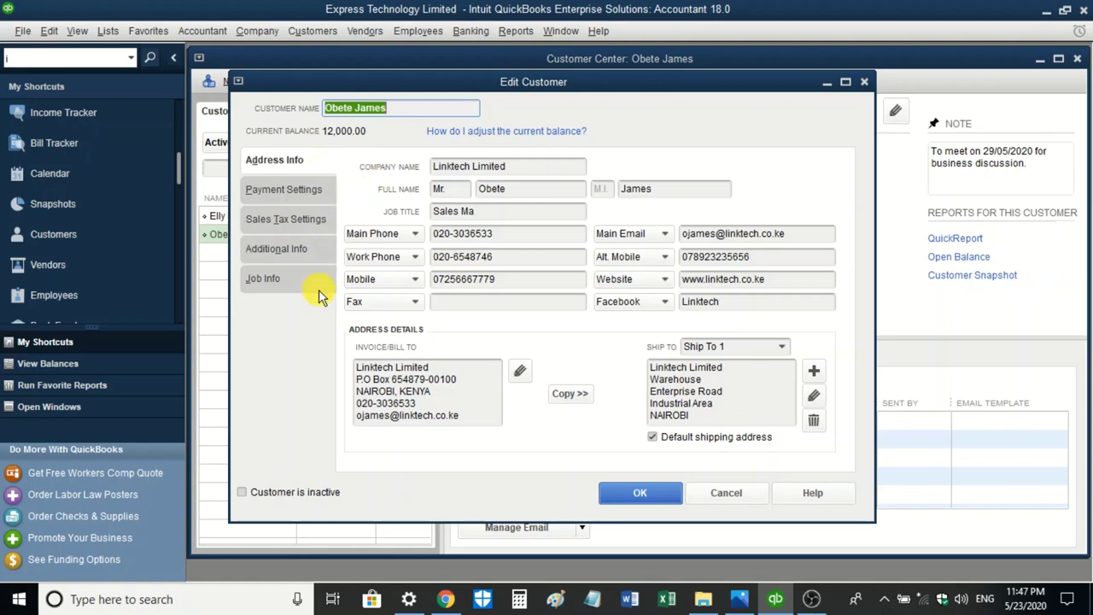
pyautogui.click(864, 82)
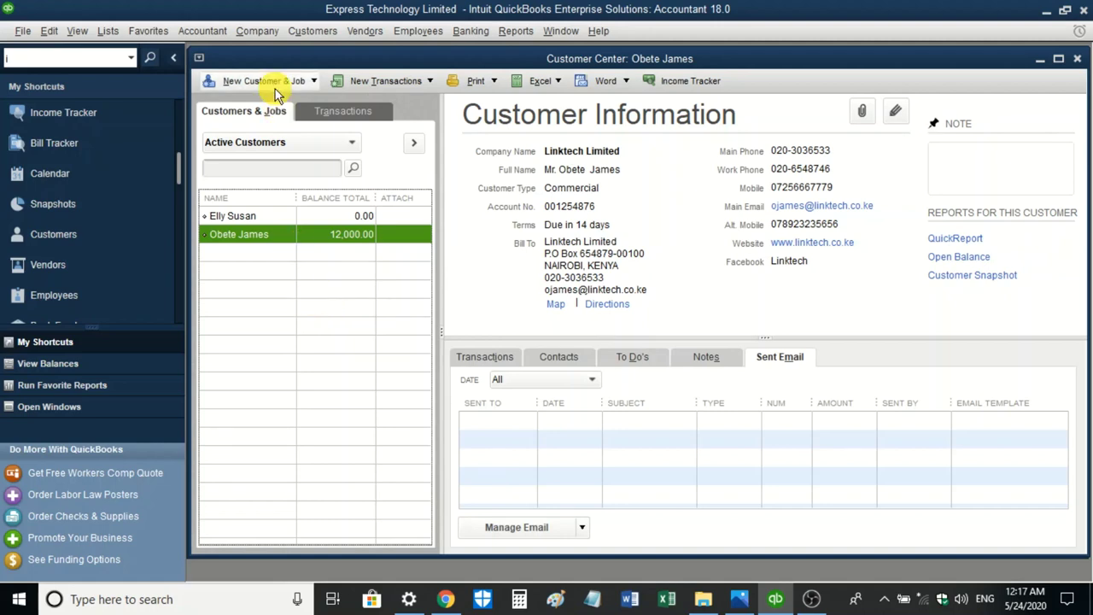
# Step: Review the Address Info fields of a blank New Customer form and close it without creating a customer
pyautogui.click(313, 85)
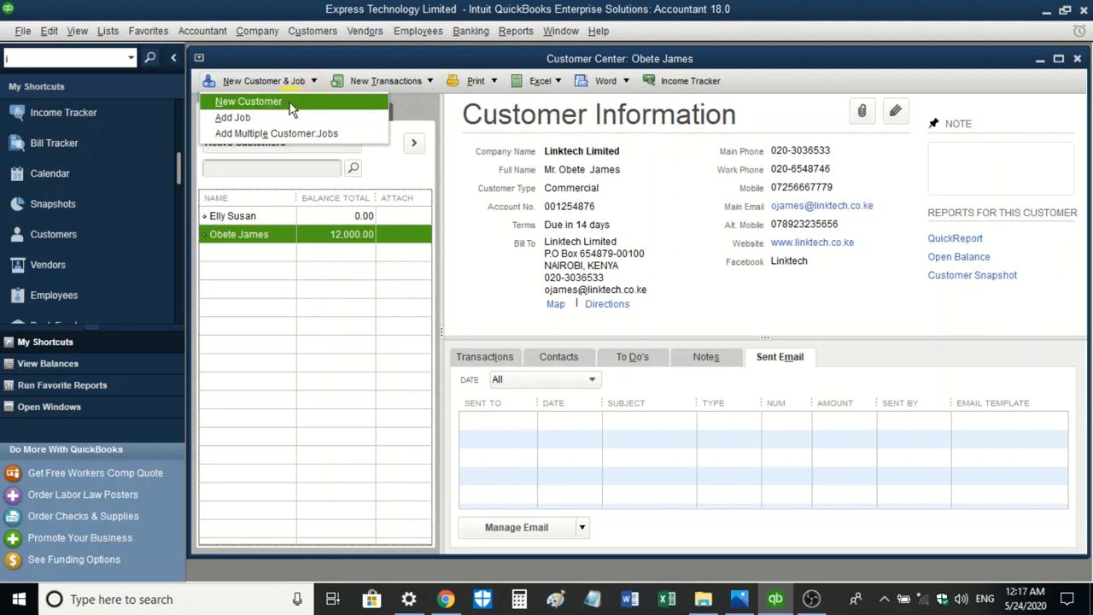
pyautogui.click(289, 103)
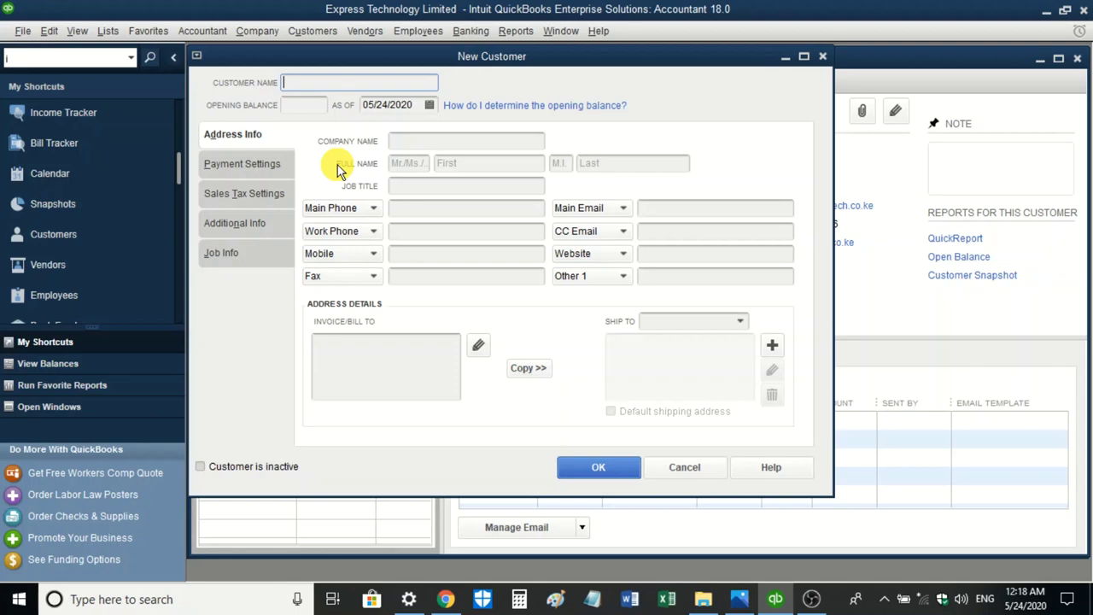
pyautogui.click(821, 56)
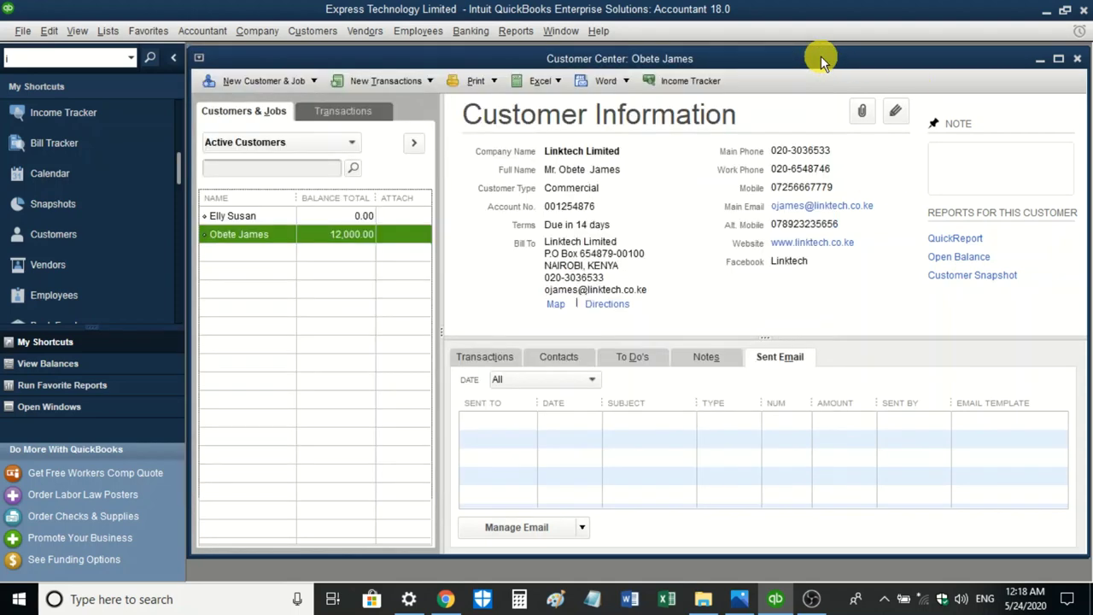
# Step: Open the Linktech Limited customer record and examine its Address Info, including the field types offered for Main Phone and Main Email
pyautogui.doubleClick(319, 236)
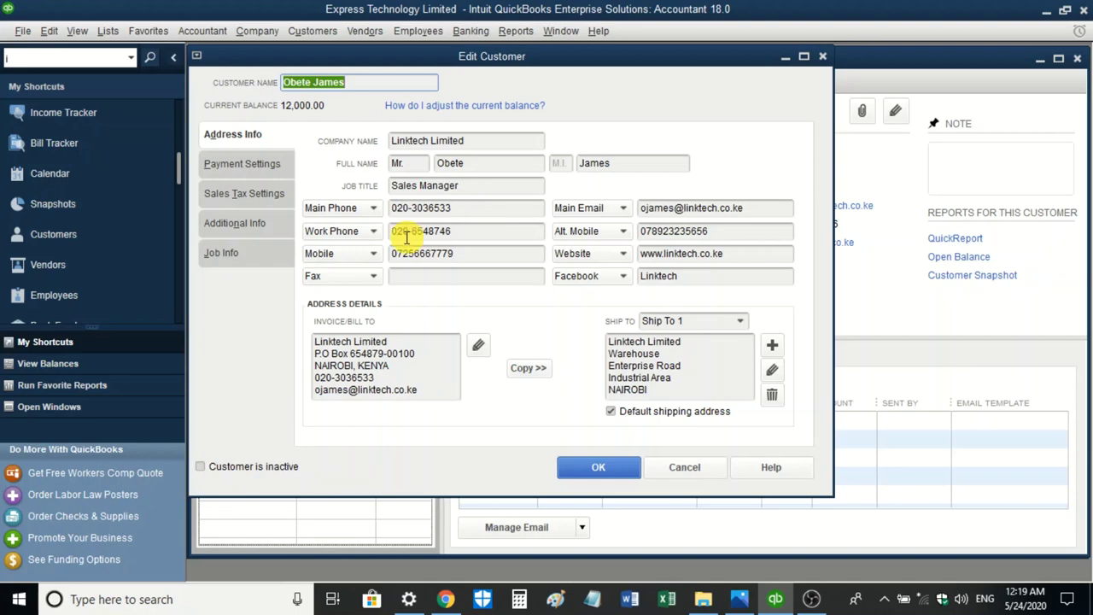
pyautogui.click(374, 210)
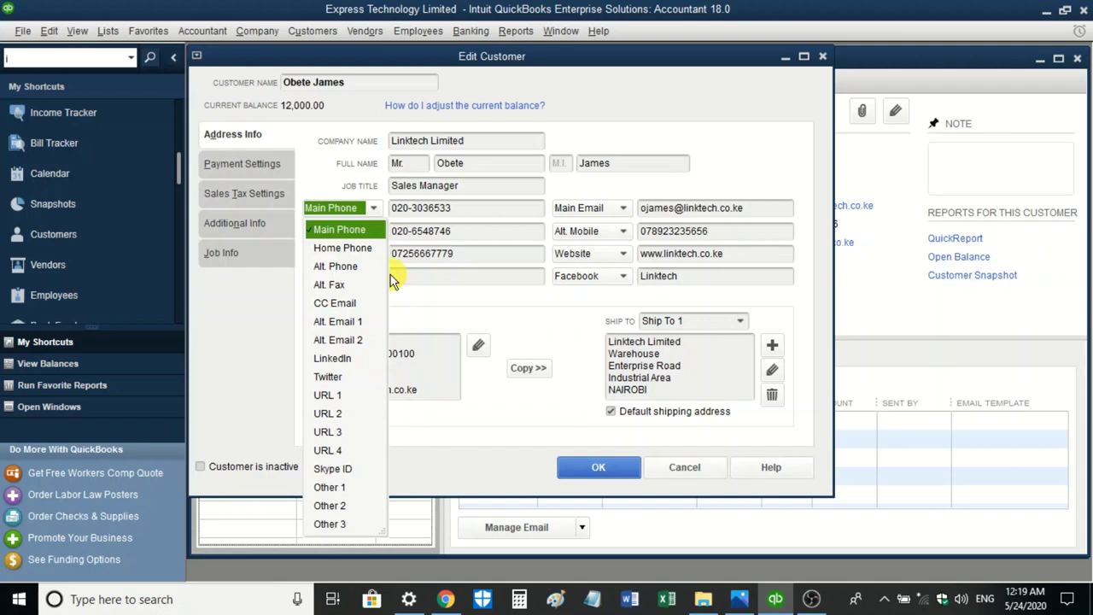
pyautogui.click(528, 304)
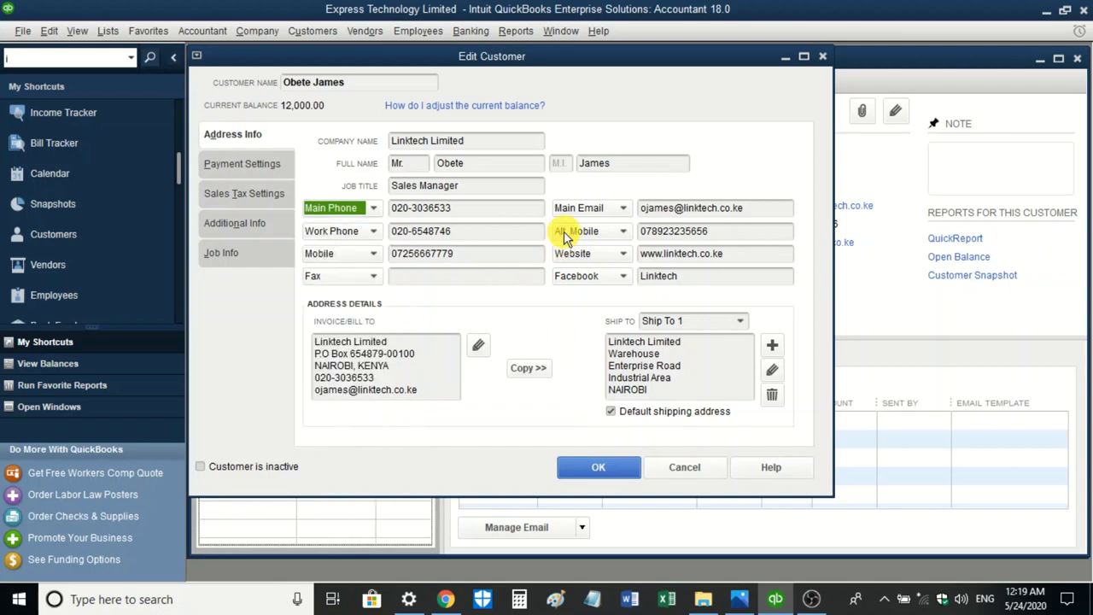
pyautogui.click(620, 209)
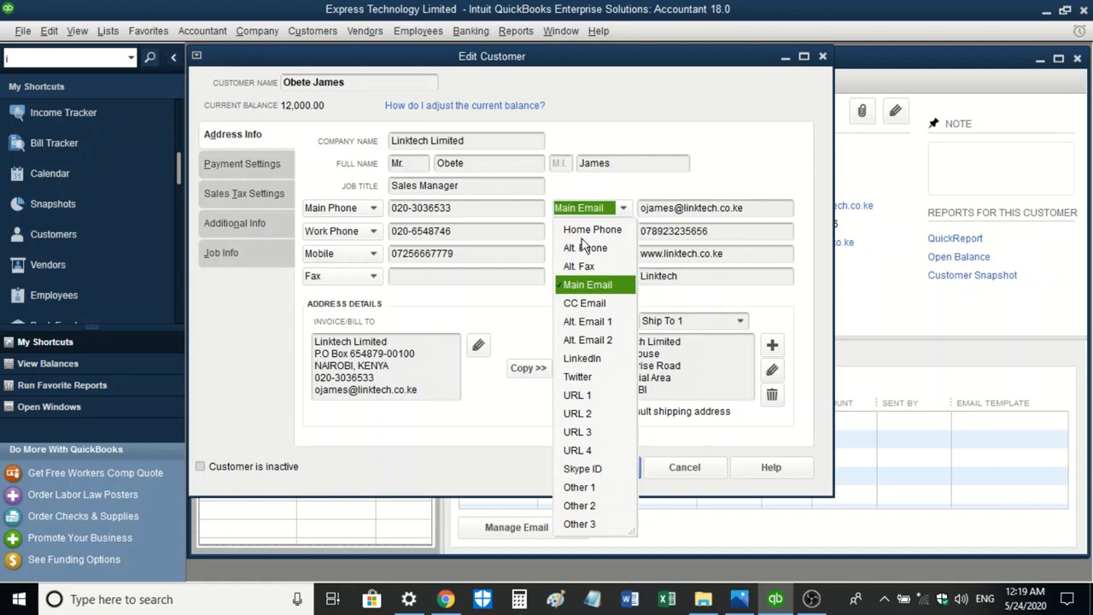
pyautogui.click(678, 209)
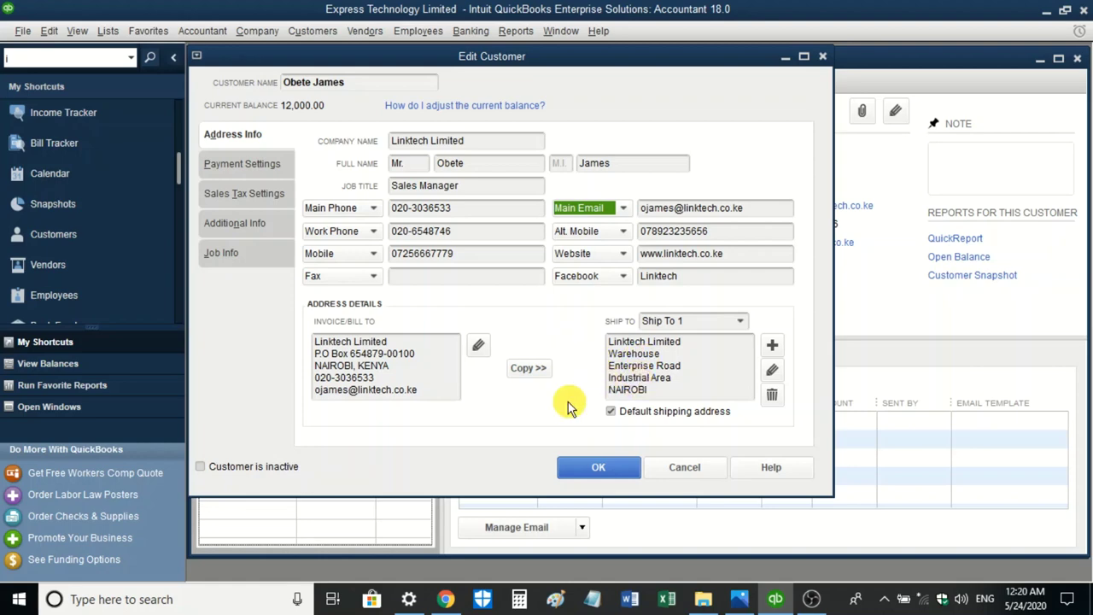
# Step: Examine the customer's Payment Settings, including the choices offered for preferred delivery method and preferred payment method
pyautogui.click(256, 166)
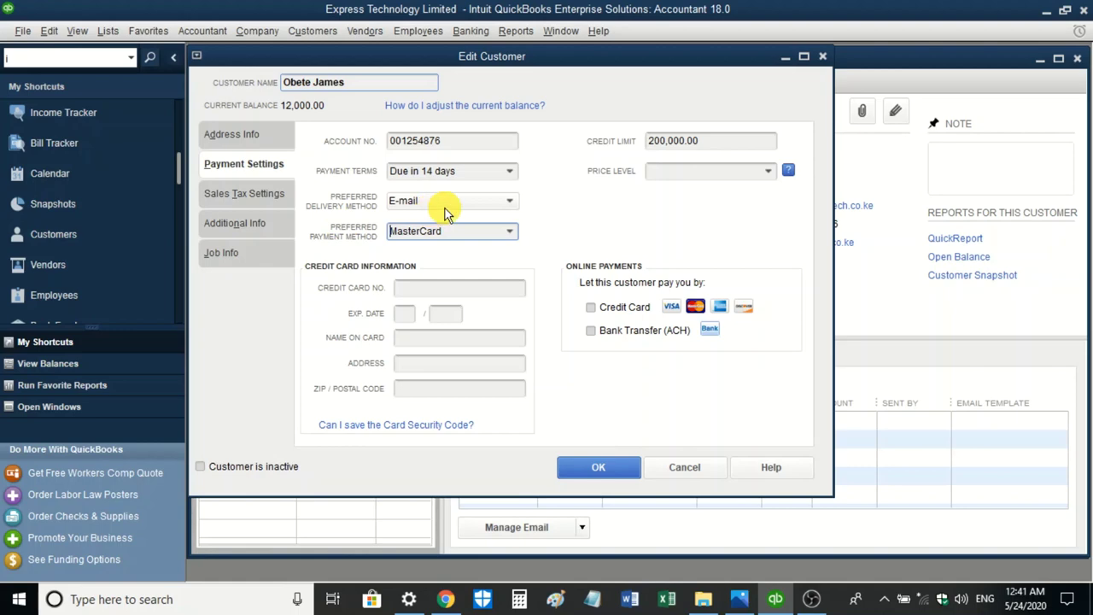
pyautogui.click(509, 201)
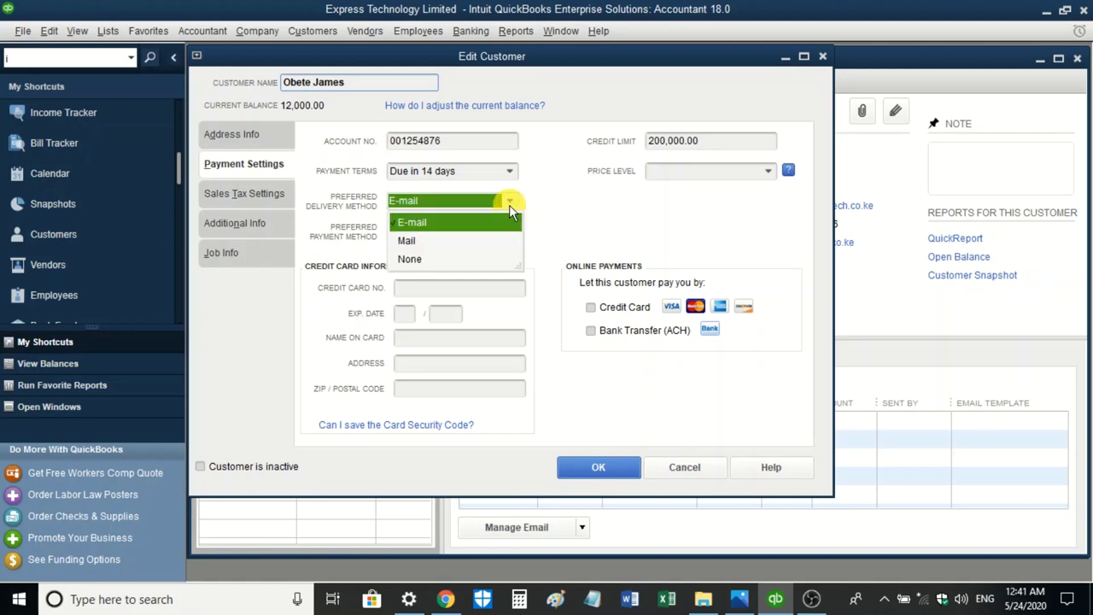
pyautogui.click(535, 207)
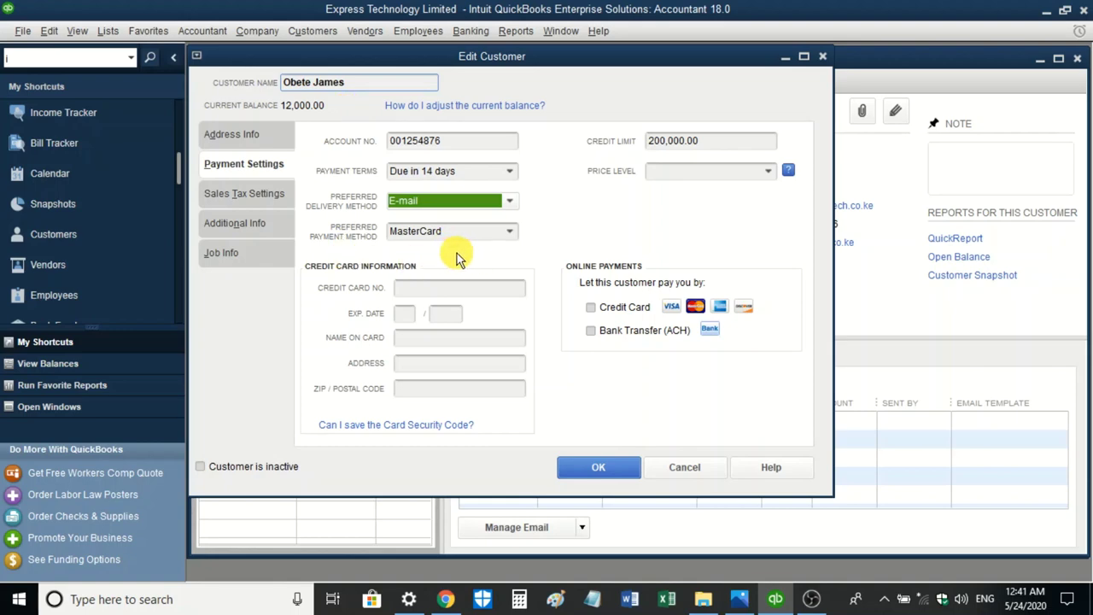
pyautogui.click(507, 237)
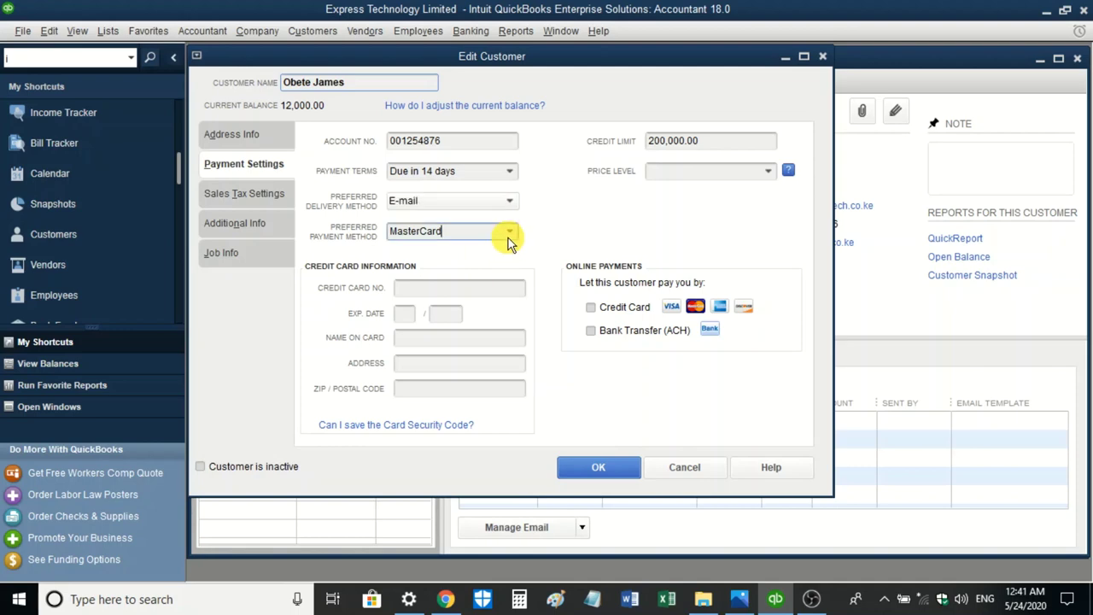
pyautogui.click(510, 232)
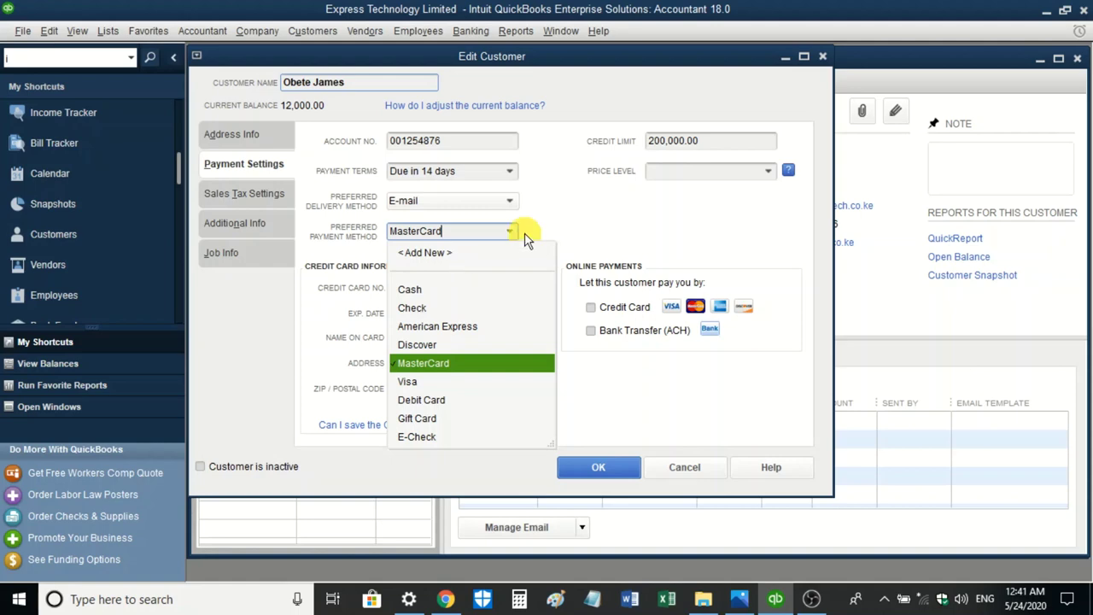
pyautogui.click(559, 215)
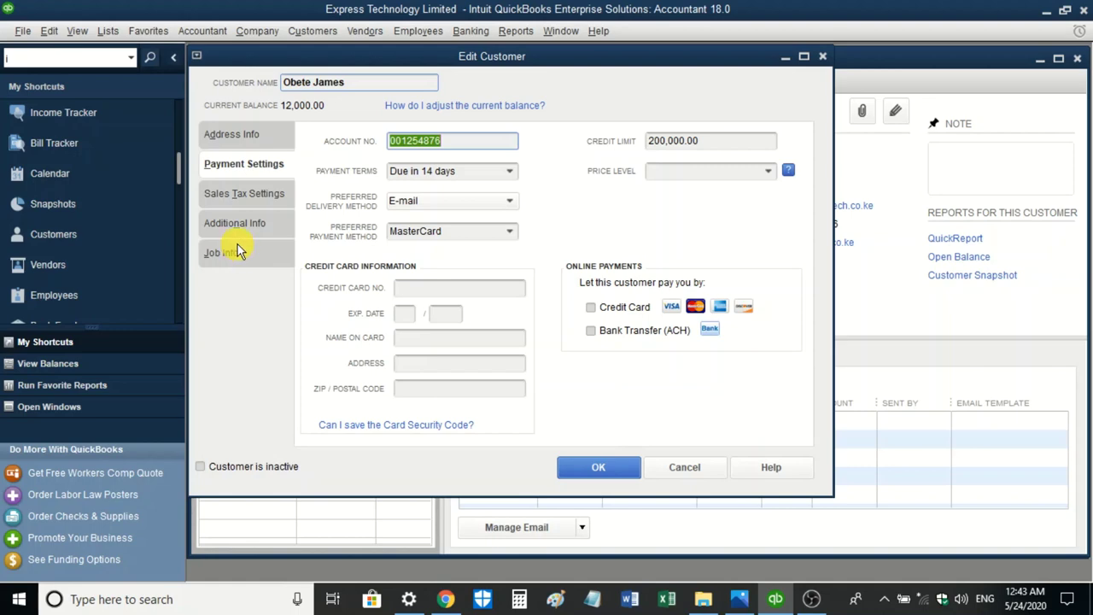
# Step: Review the customer's Sales Tax Settings and Additional Info, including the choices offered for customer type and rep
pyautogui.click(247, 198)
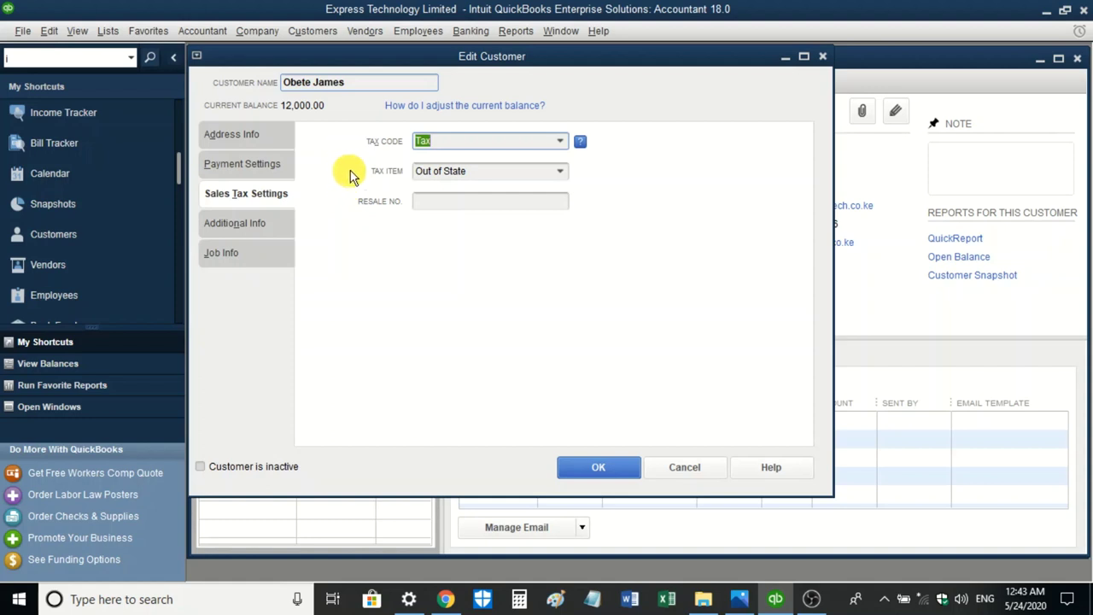
pyautogui.click(250, 226)
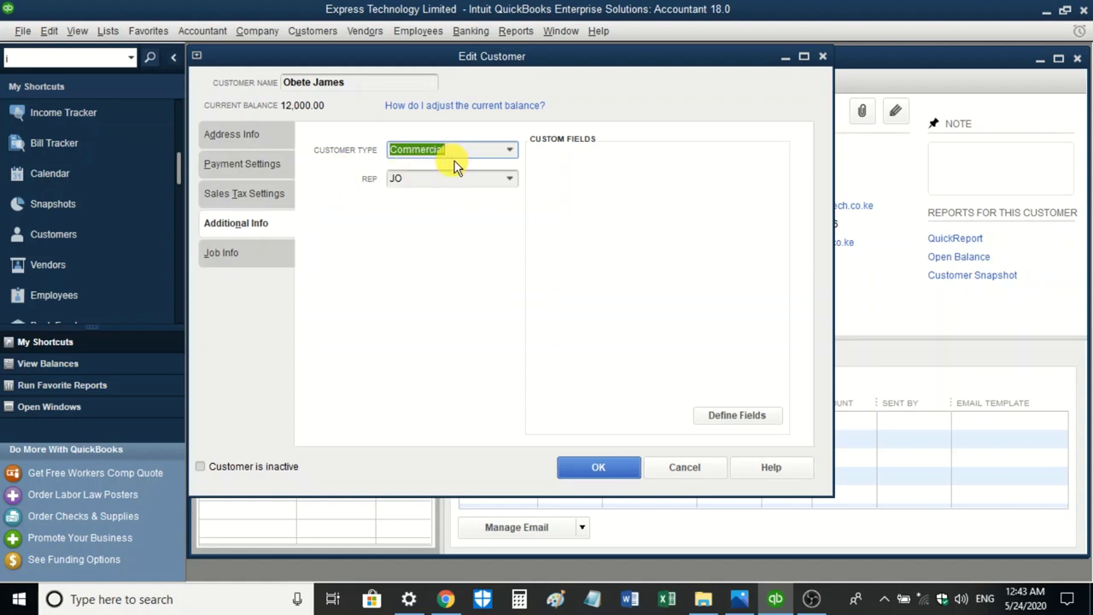
pyautogui.click(508, 152)
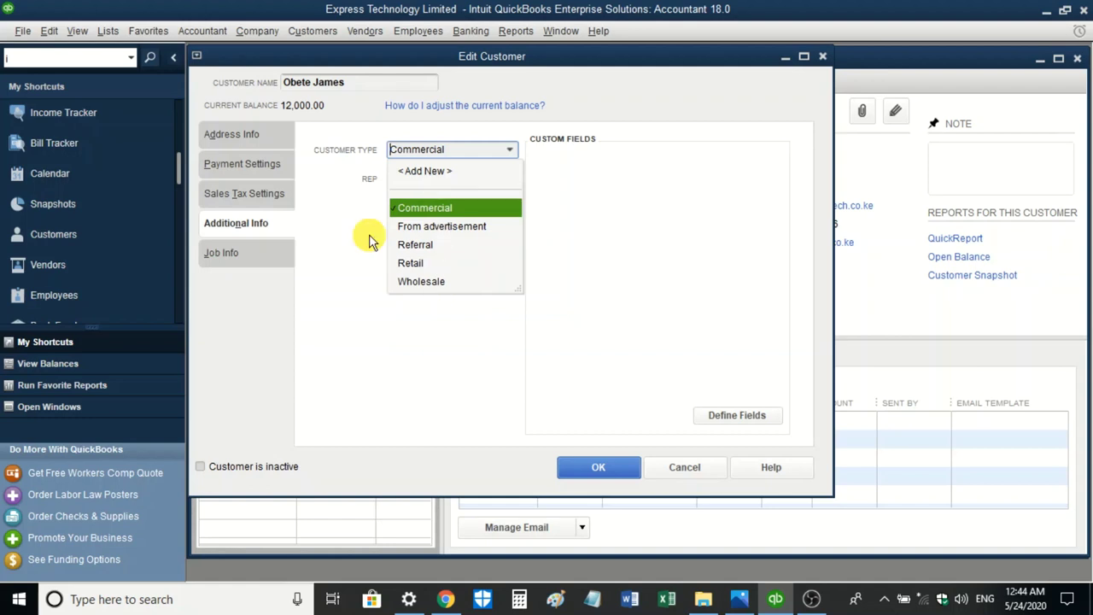
pyautogui.click(346, 198)
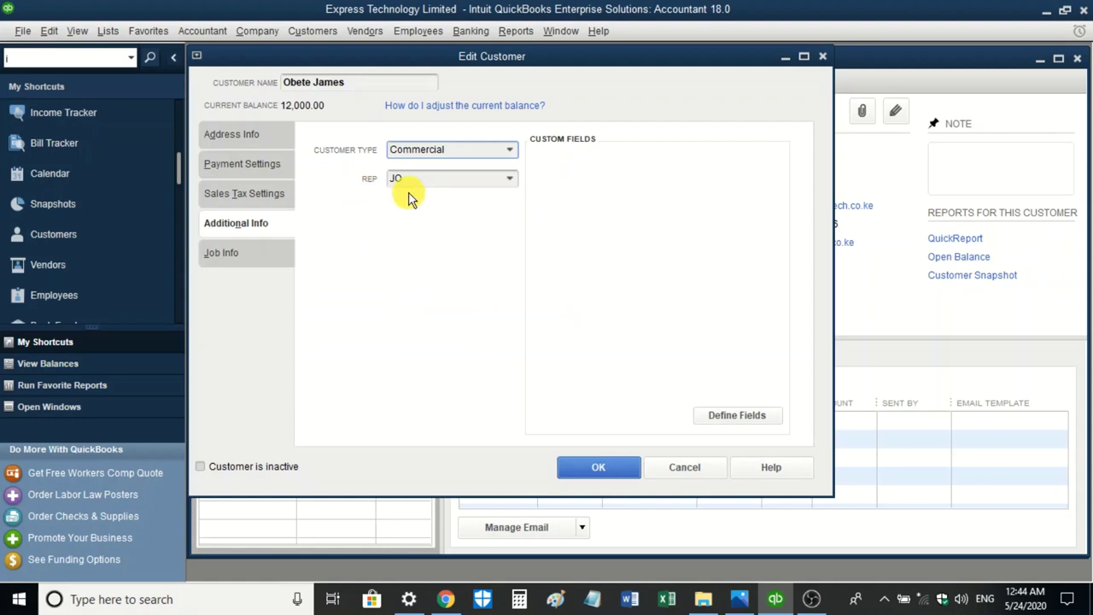
pyautogui.click(508, 182)
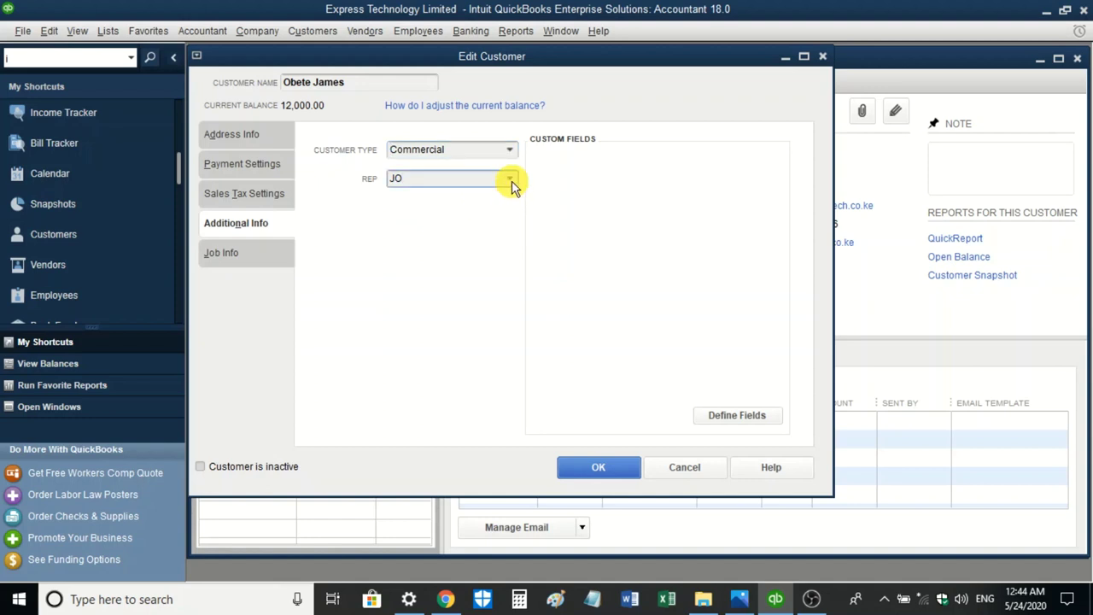
pyautogui.click(510, 181)
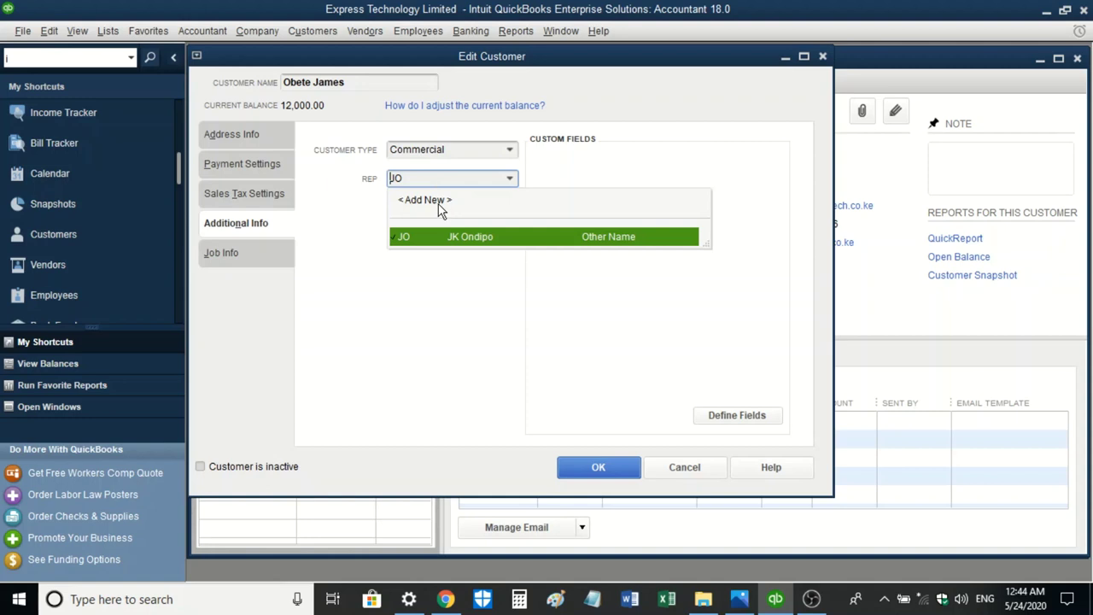
pyautogui.click(337, 216)
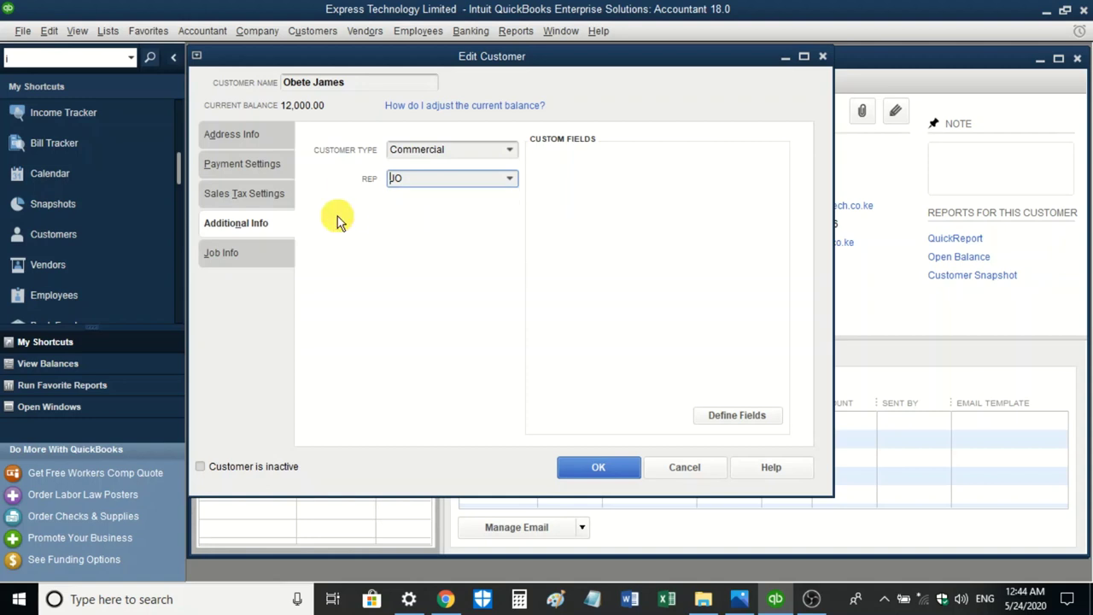
# Step: Review the customer's Job Info fields and confirm the record without entering any job details
pyautogui.click(256, 253)
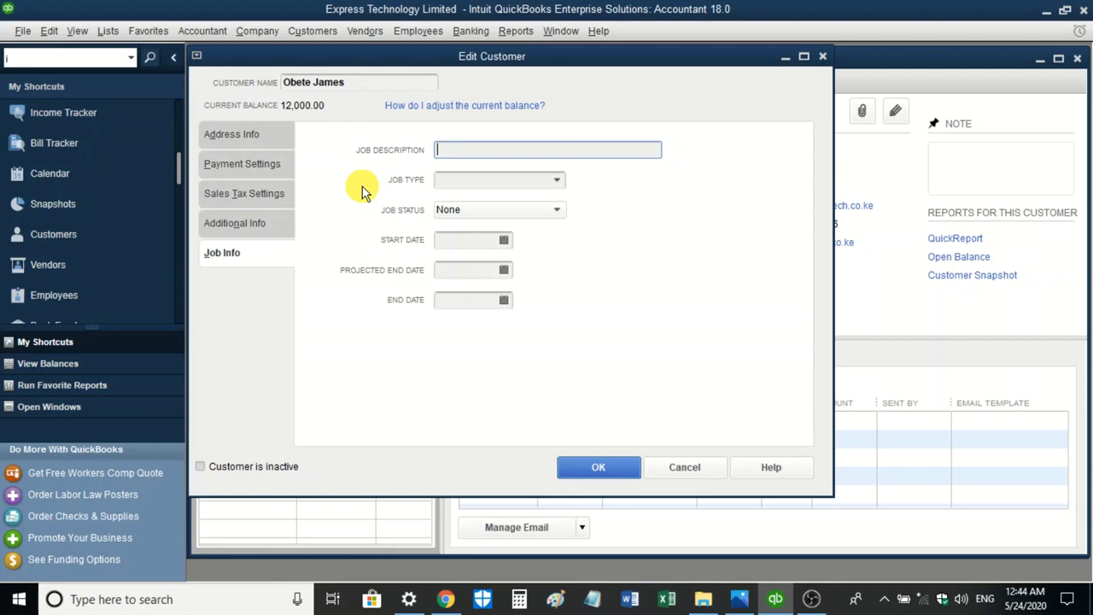
pyautogui.click(577, 468)
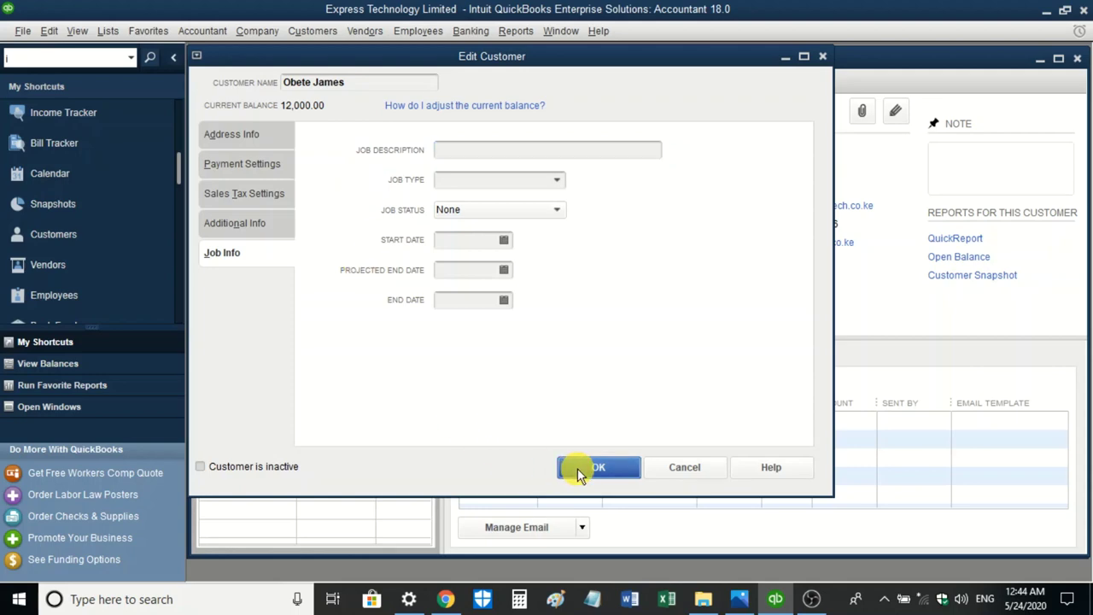